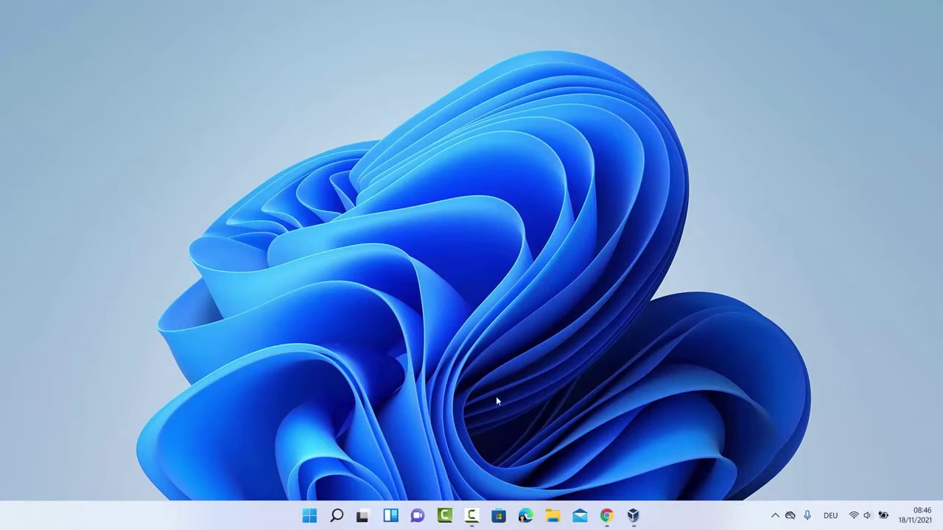
# Open Device Manager and move its window toward the middle of the desktop
pyautogui.rightClick(310, 518)
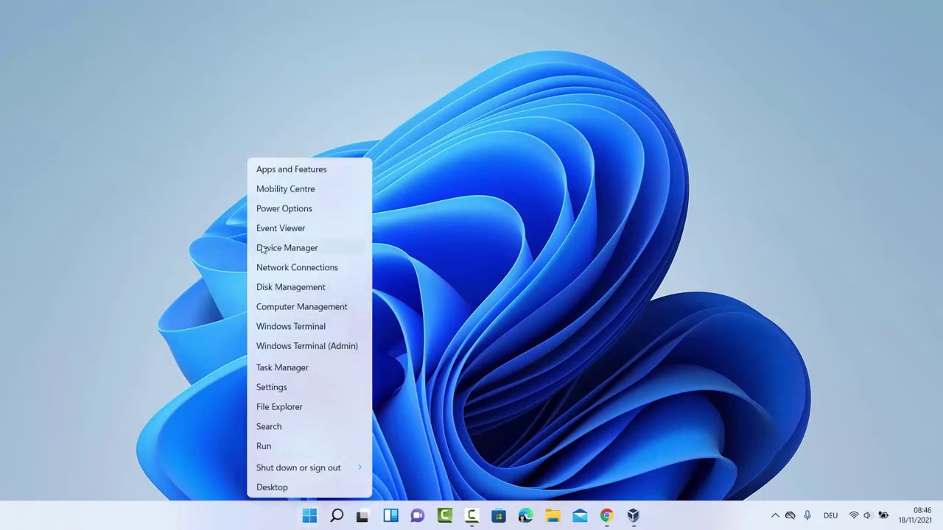
pyautogui.click(275, 249)
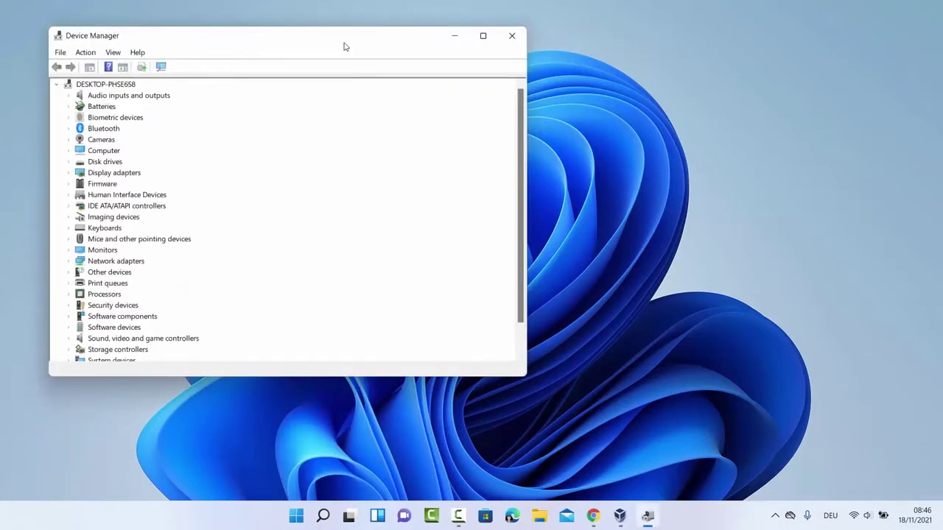
pyautogui.moveTo(344, 41); pyautogui.dragTo(479, 38)
# Search Windows for "devi", then clear and dismiss the search
pyautogui.click(323, 516)
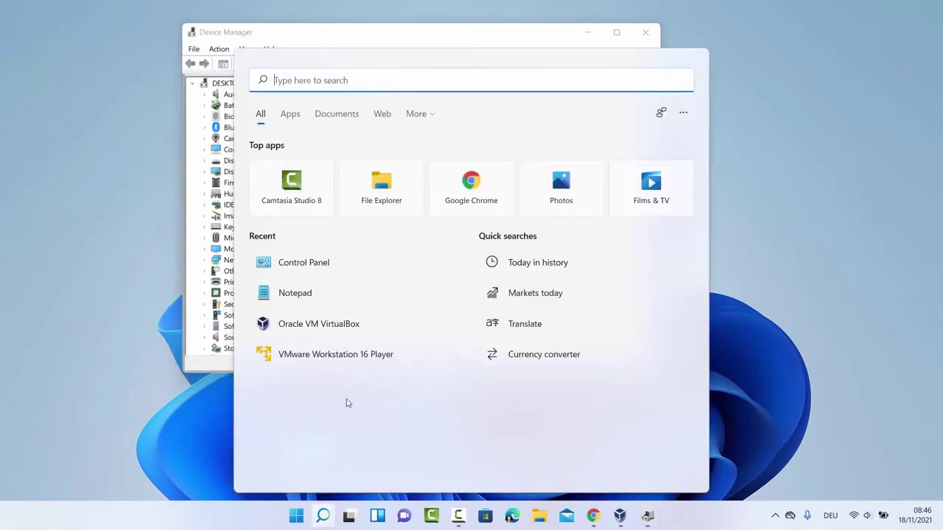
pyautogui.write('devi')
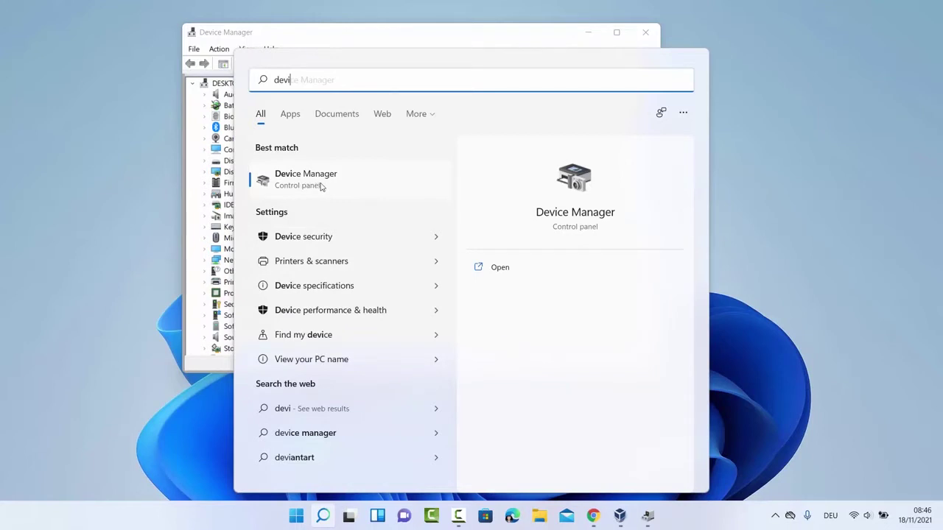
pyautogui.press('BackSpace')
pyautogui.press('BackSpace')
pyautogui.press('BackSpace')
pyautogui.press('BackSpace')
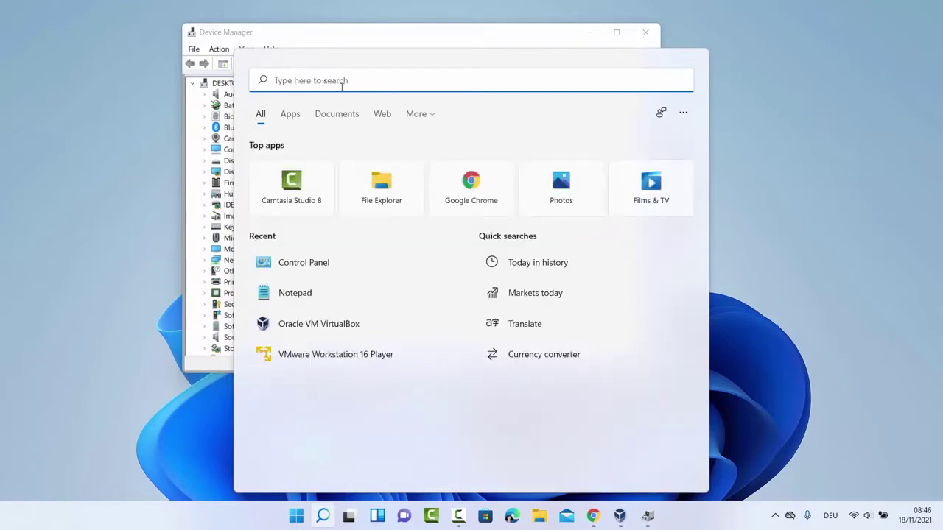
pyautogui.click(451, 37)
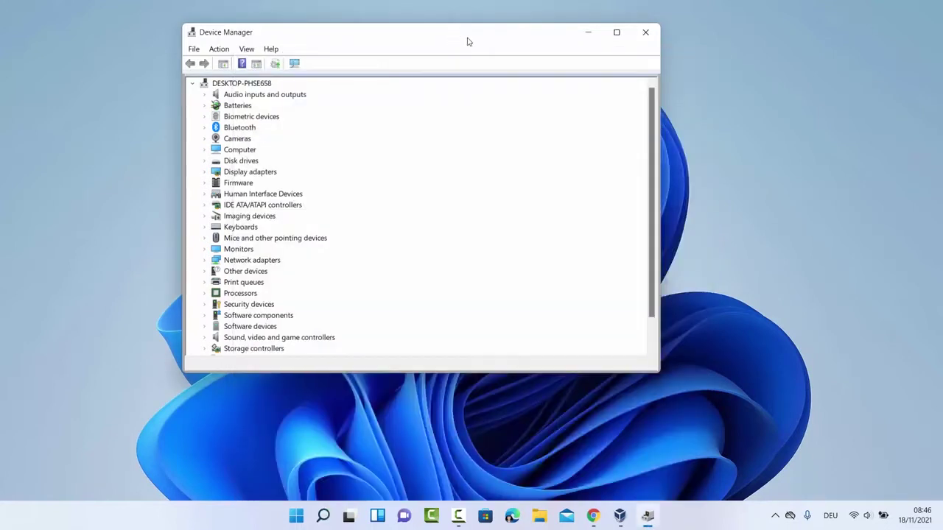
# Maximize Device Manager and run an automatic driver search for the NVIDIA GeForce MX130 display adapter
pyautogui.press('super+Up')
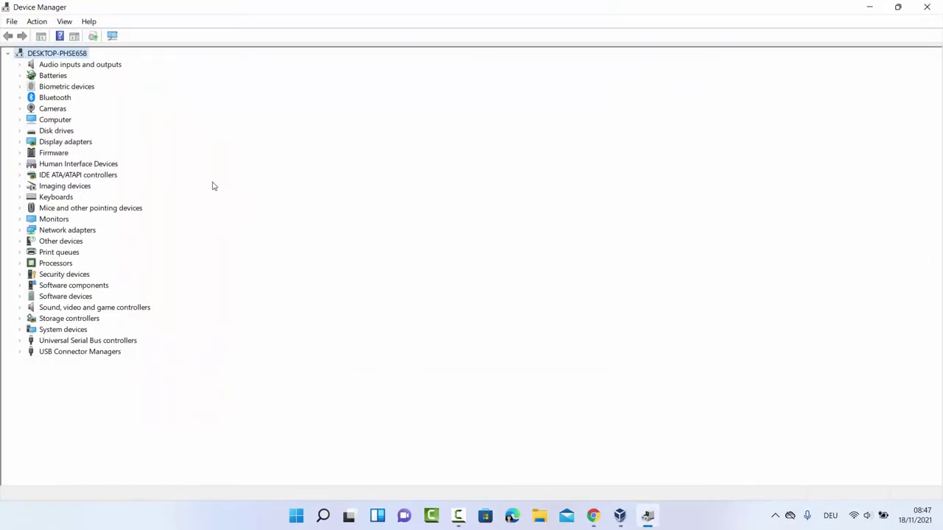
pyautogui.click(20, 143)
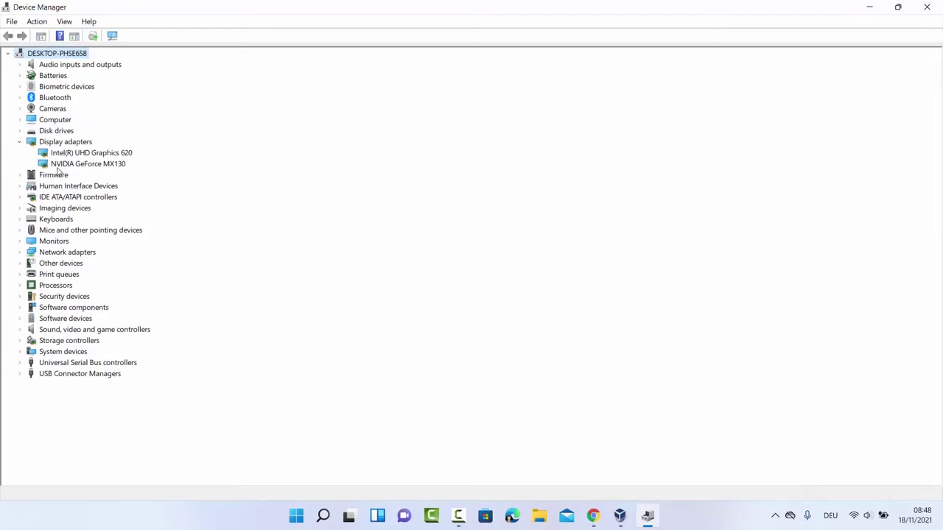
pyautogui.click(112, 165)
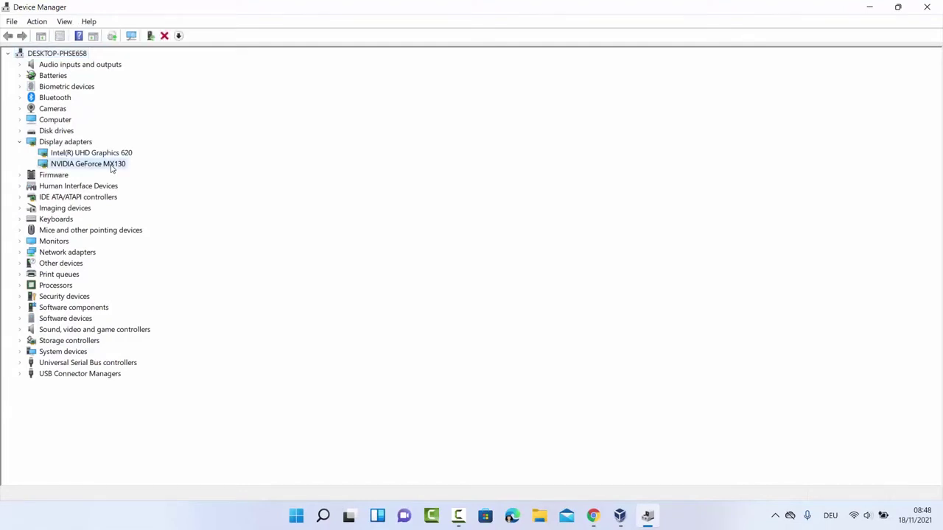
pyautogui.rightClick(112, 168)
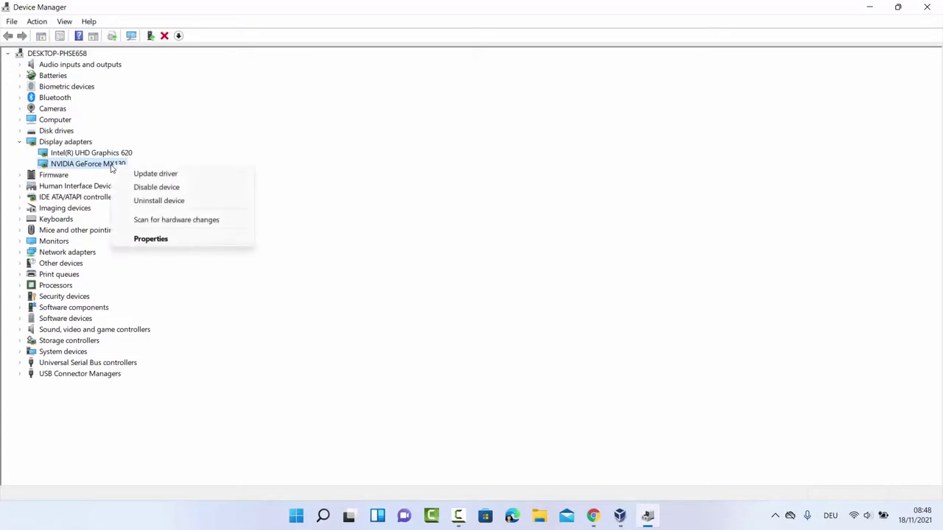
pyautogui.rightClick(112, 168)
pyautogui.rightClick(108, 164)
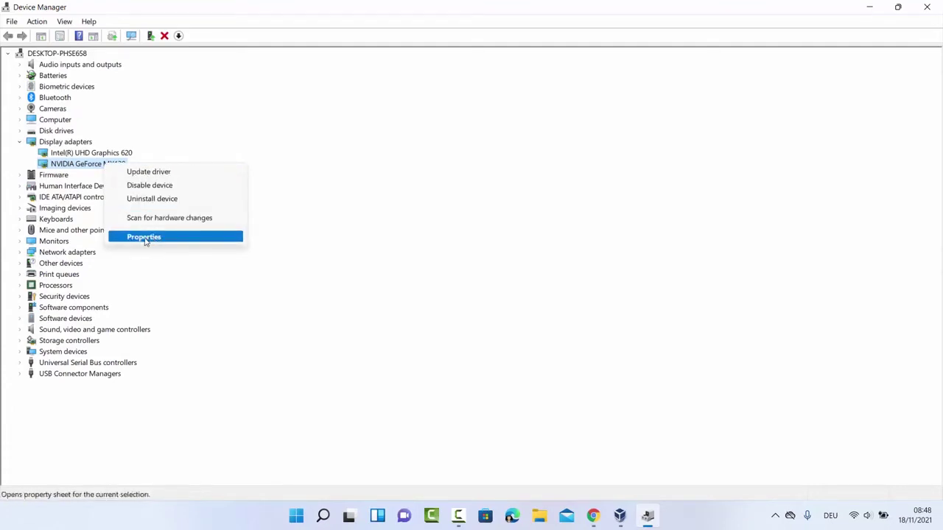
pyautogui.click(143, 175)
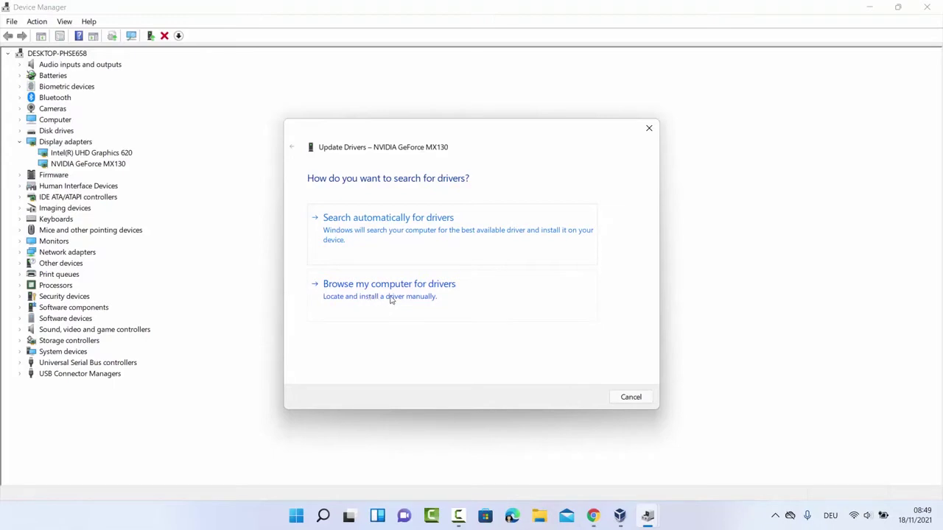
pyautogui.click(379, 231)
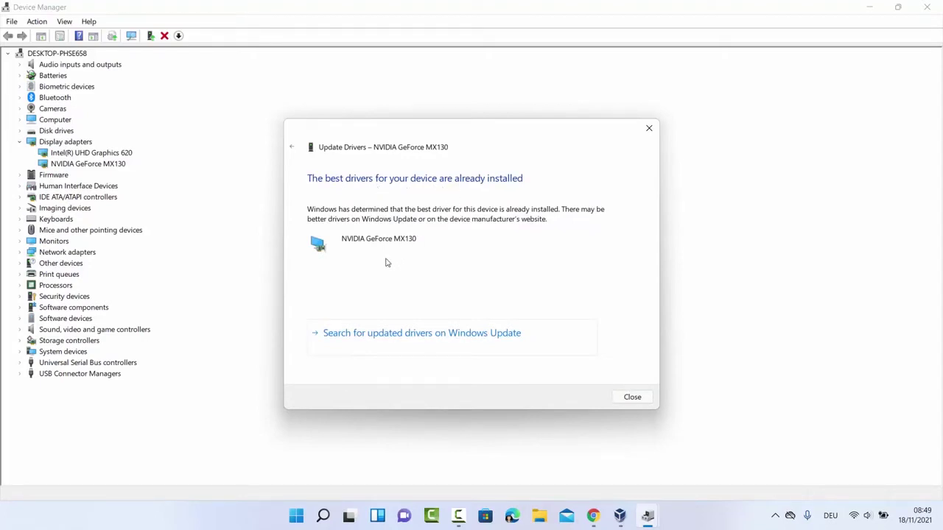
pyautogui.press('Escape')
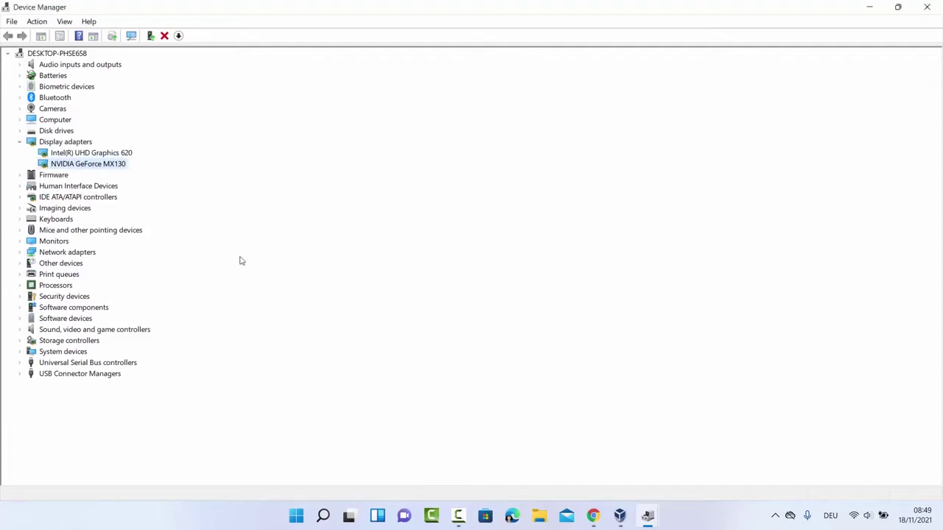
# Open the NVIDIA GeForce MX130 properties and check the driver date in the driver information
pyautogui.rightClick(114, 167)
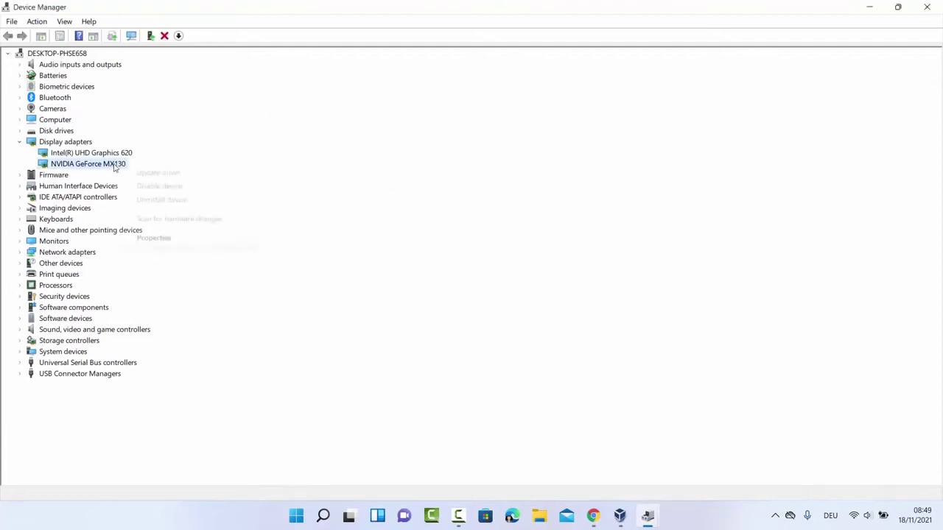
pyautogui.click(170, 238)
pyautogui.click(397, 140)
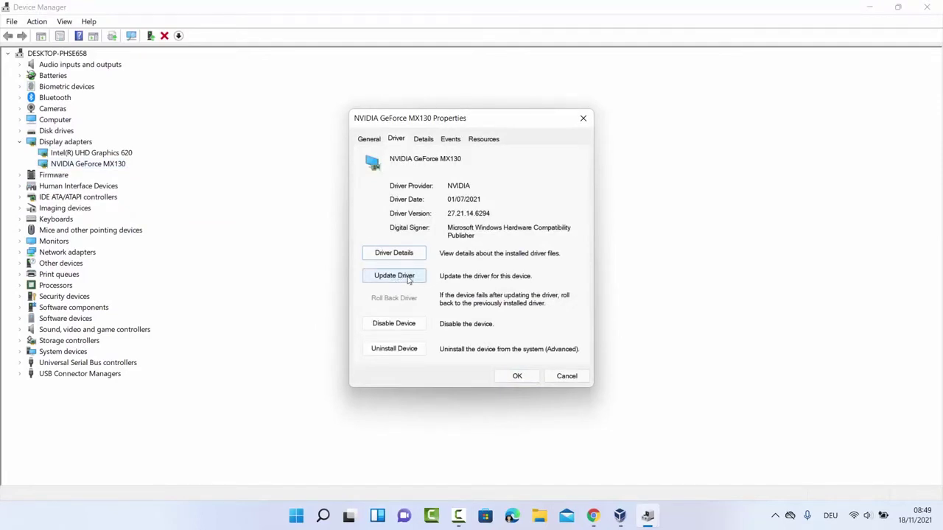
pyautogui.moveTo(448, 199); pyautogui.dragTo(483, 199)
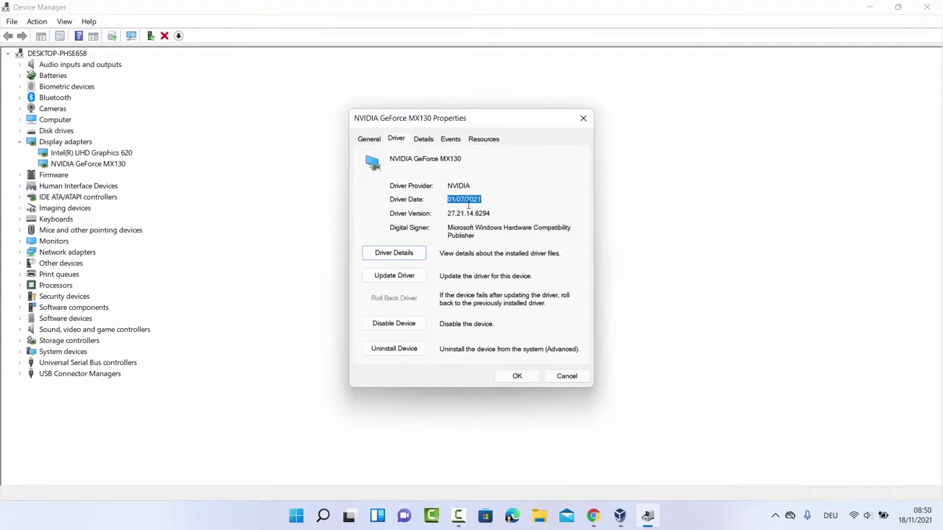
# Try to update the NVIDIA GeForce MX130 driver manually by browsing the computer for a driver folder
pyautogui.click(400, 278)
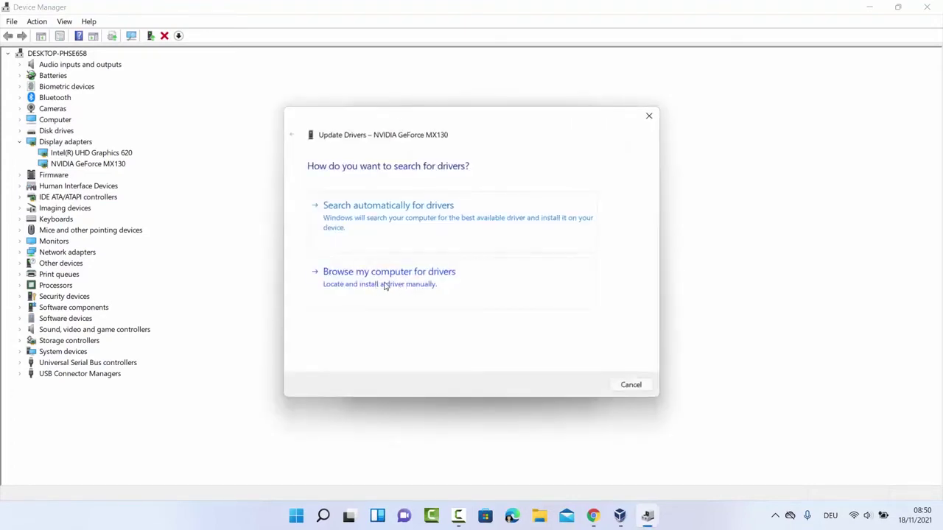
pyautogui.click(376, 284)
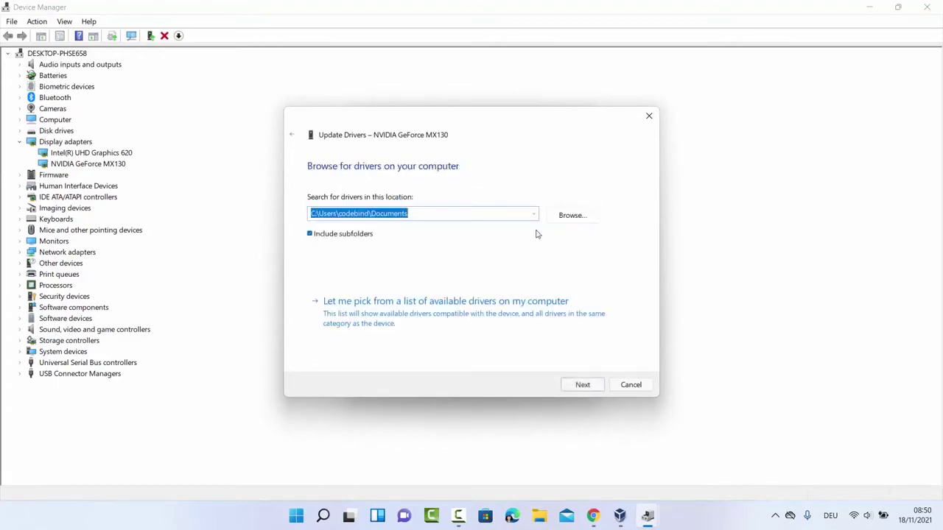
pyautogui.click(568, 215)
pyautogui.scroll(-1, 478, 267)
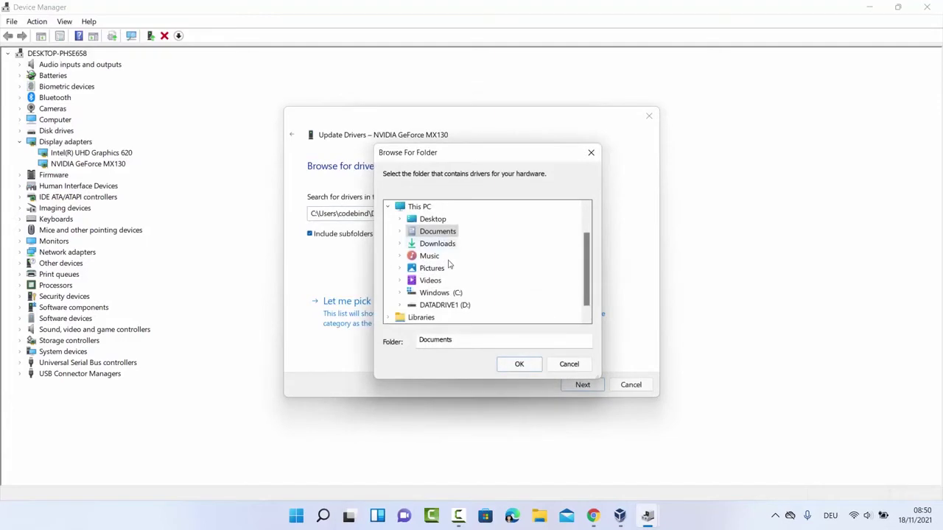
pyautogui.click(561, 366)
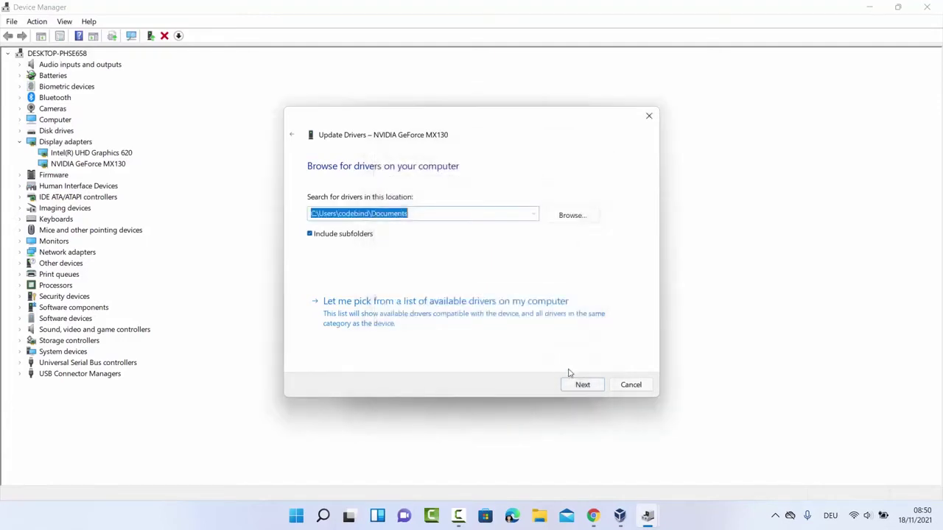
pyautogui.click(621, 386)
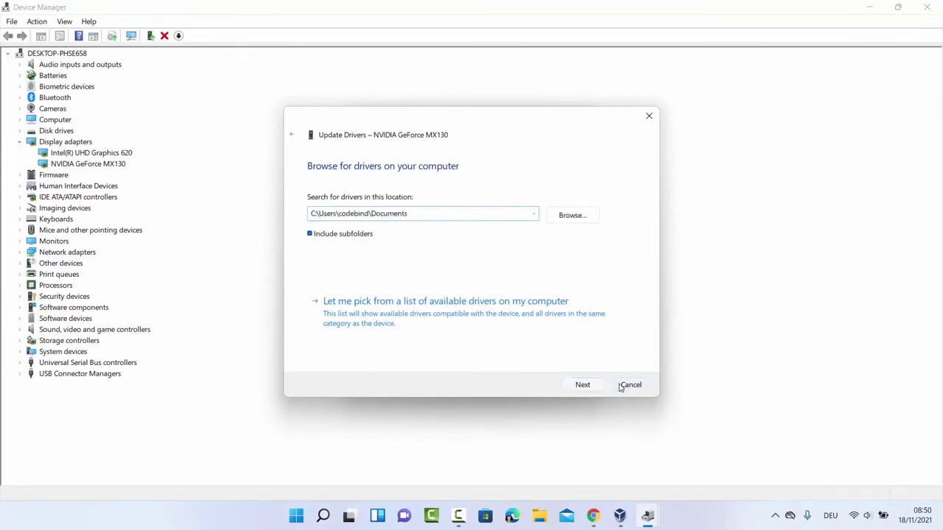
pyautogui.click(567, 377)
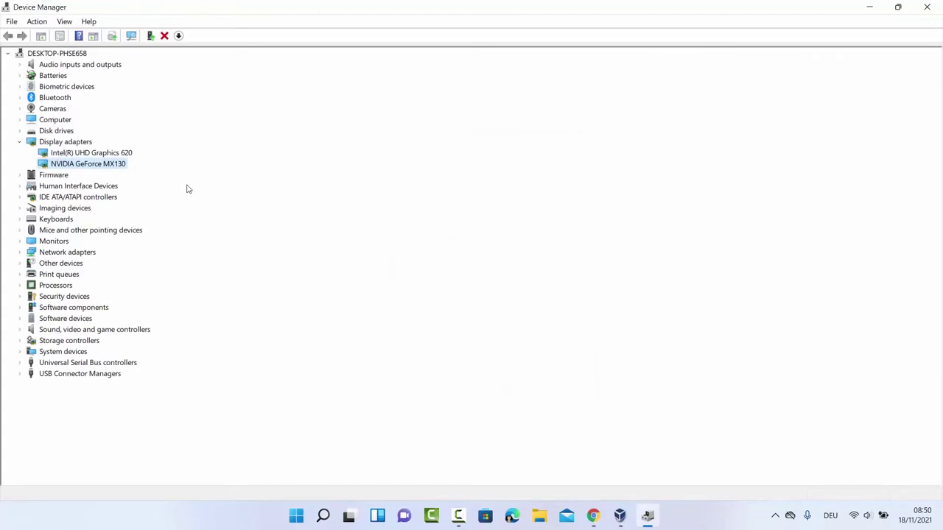
# Switch to Chrome, look through the Intel, AMD and NVIDIA driver download pages, and return to the desktop
pyautogui.hotkey('alt', 'Tab')
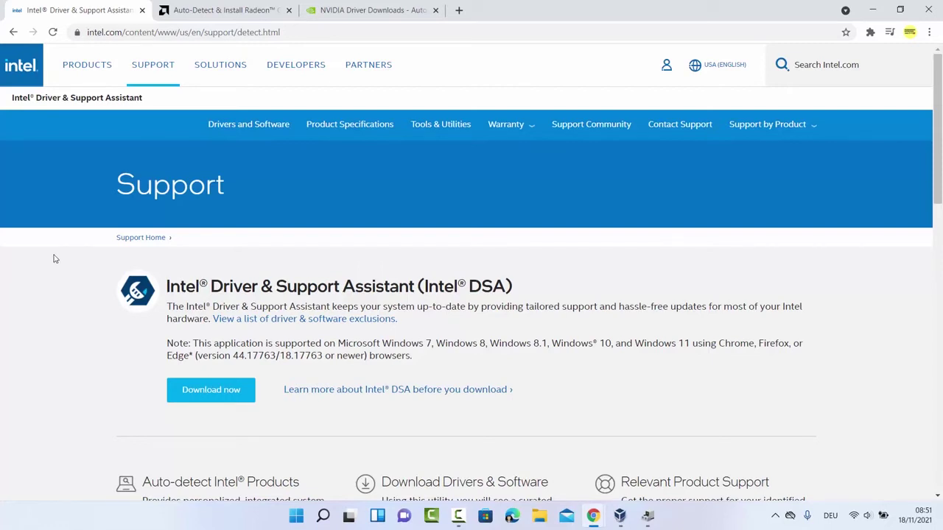
pyautogui.click(222, 399)
pyautogui.click(301, 33)
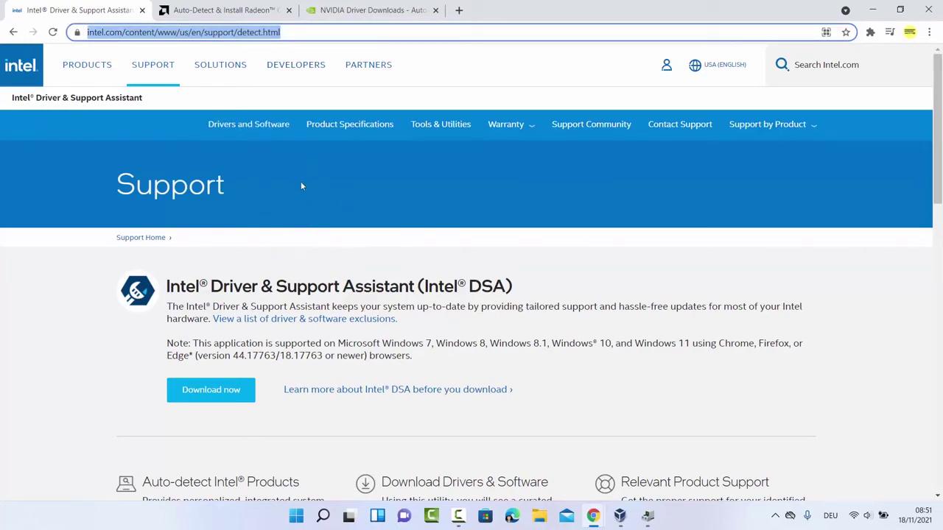
pyautogui.click(199, 12)
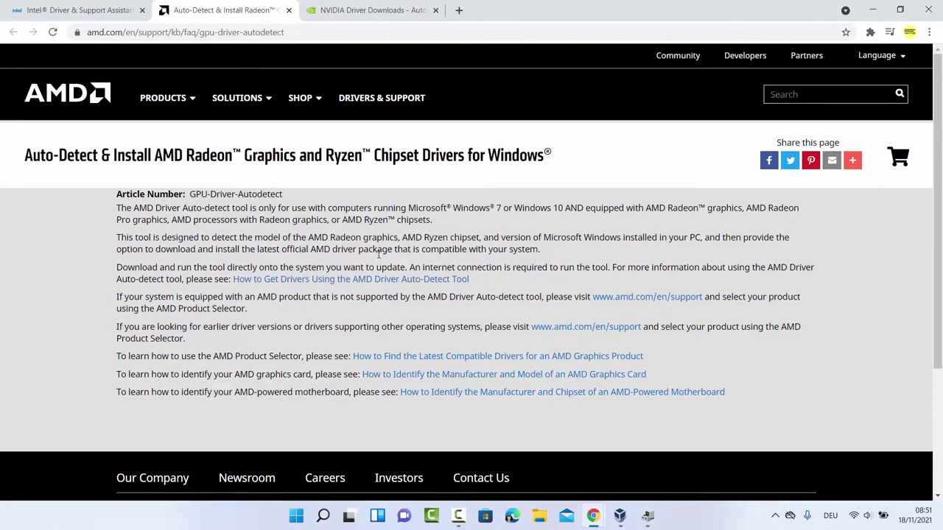
pyautogui.click(358, 14)
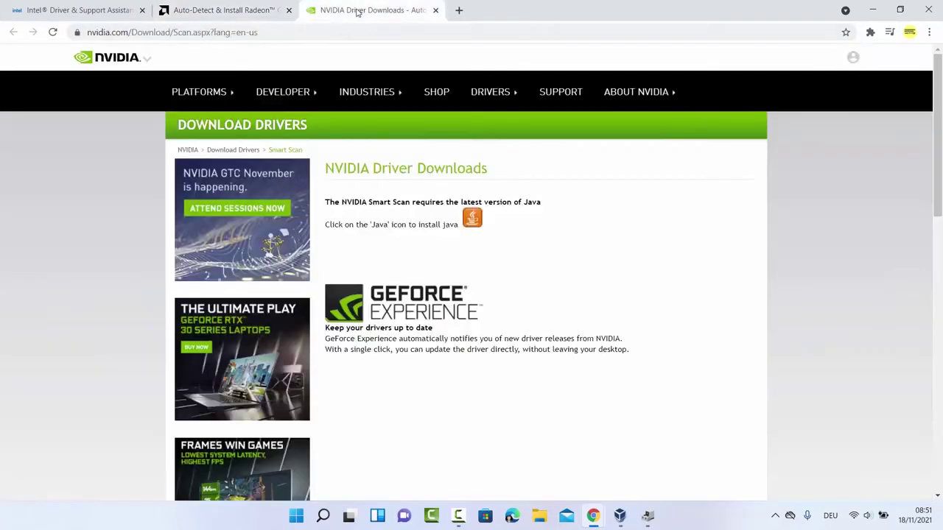
pyautogui.moveTo(384, 161)
pyautogui.press('super+d')
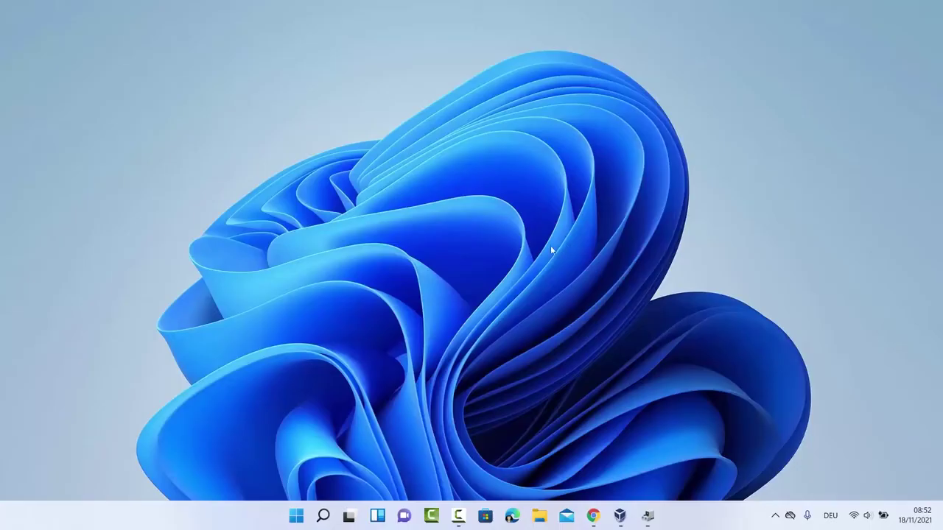
# Open Task Manager and view the performance details of GPU 0
pyautogui.rightClick(296, 515)
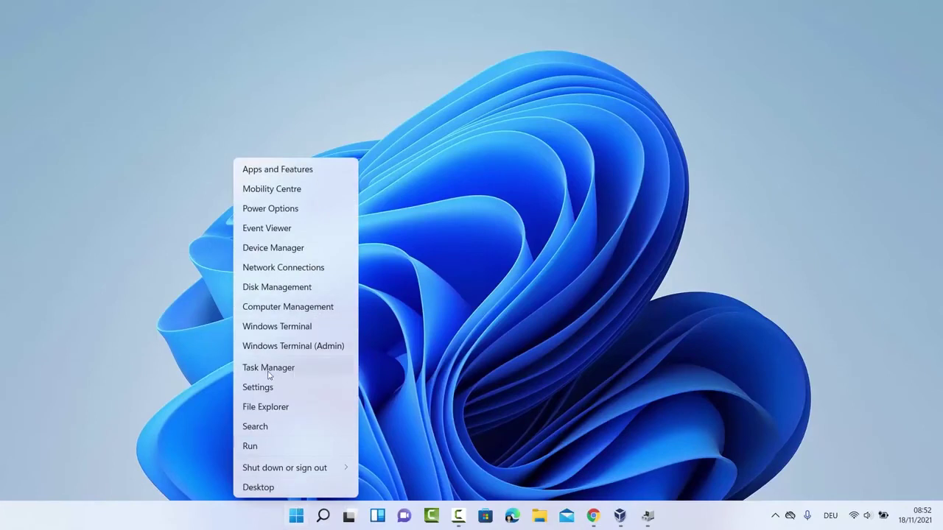
pyautogui.click(269, 369)
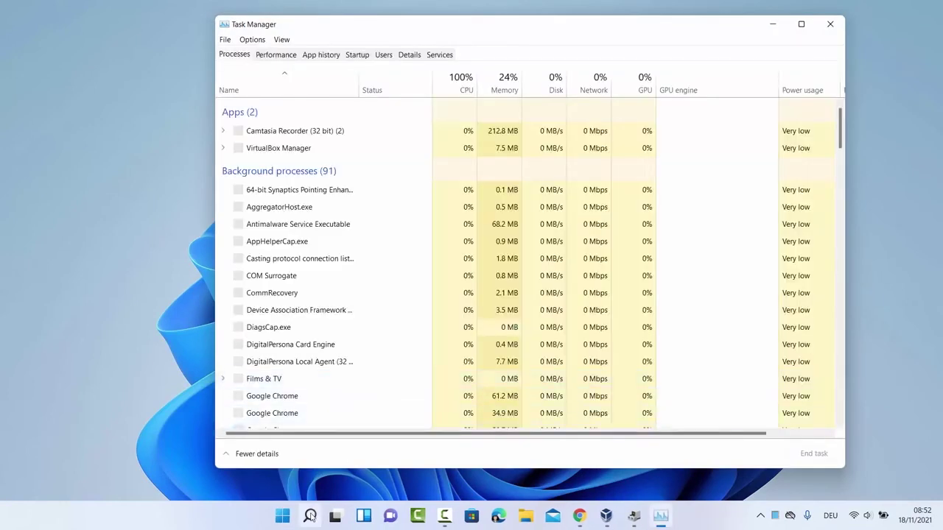
pyautogui.click(310, 516)
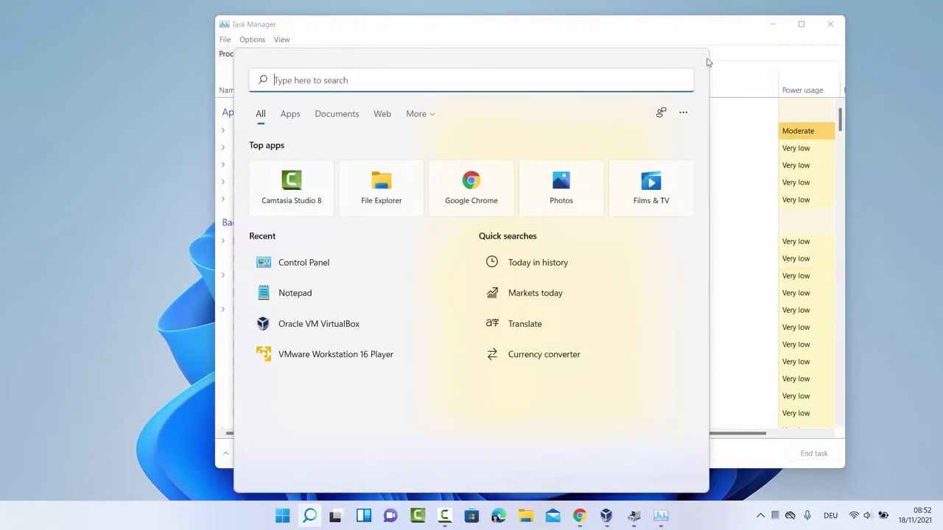
pyautogui.click(720, 38)
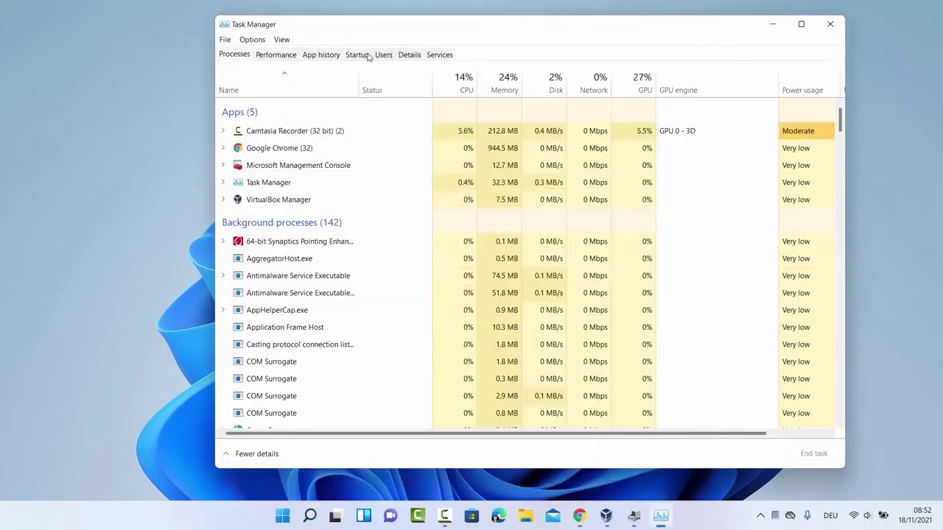
pyautogui.click(277, 59)
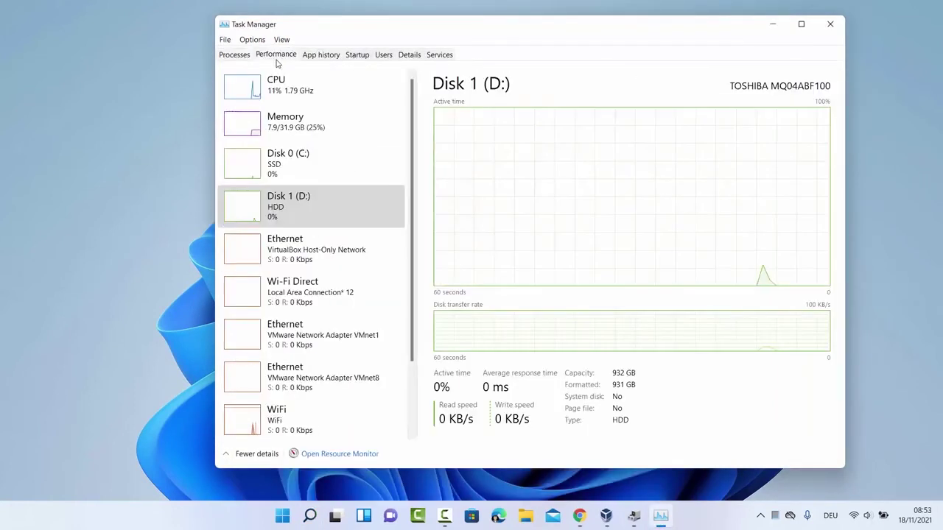
pyautogui.scroll(-3, 340, 228)
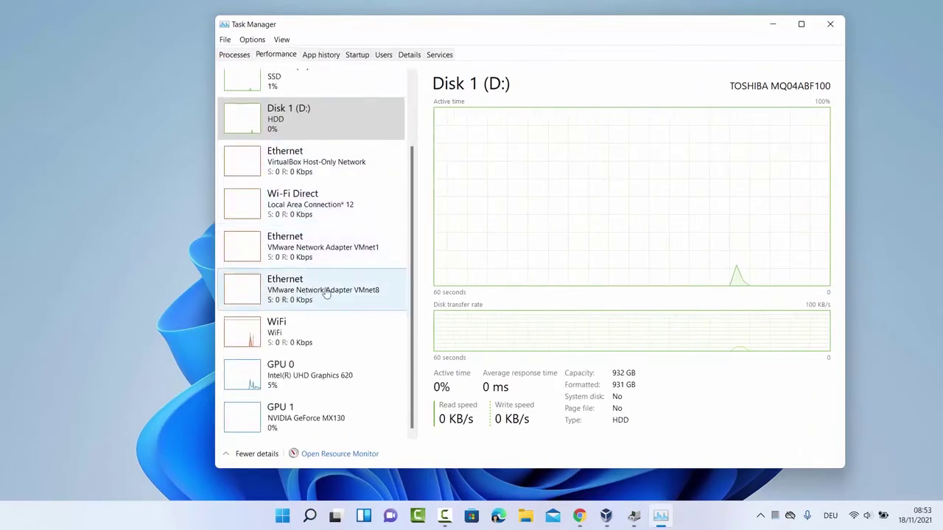
pyautogui.click(272, 368)
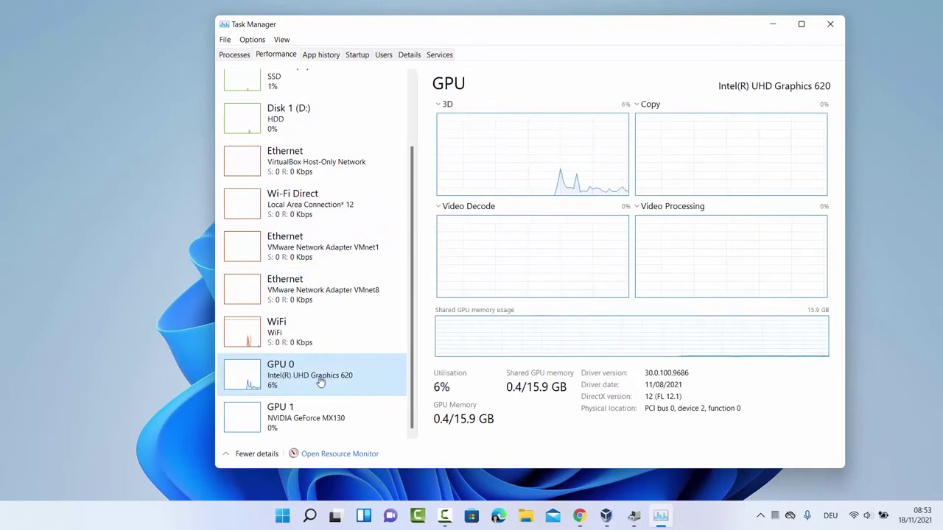
# View the performance details of GPU 1, the NVIDIA GeForce MX130, including its model name
pyautogui.click(313, 421)
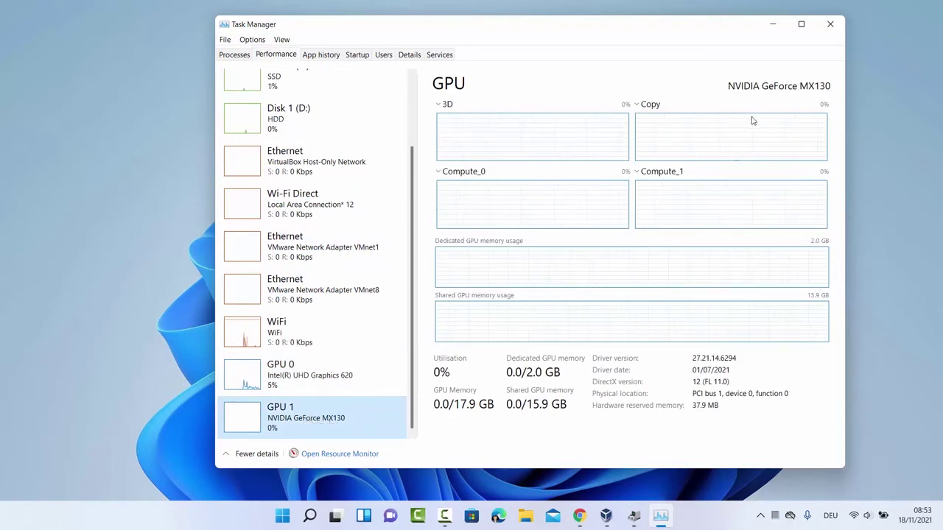
pyautogui.click(723, 89)
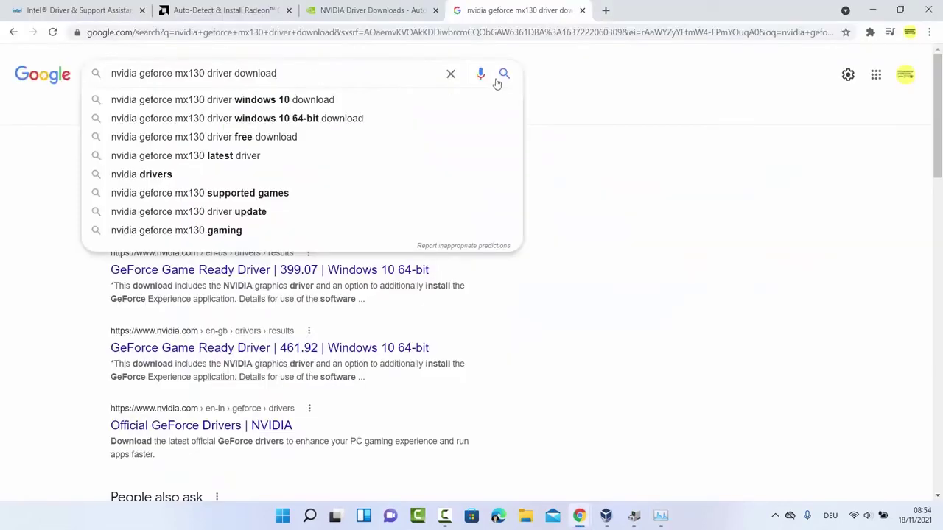
# Switch to Chrome and search Google for "nvidia geforce mx130 driver download"
pyautogui.click(504, 75)
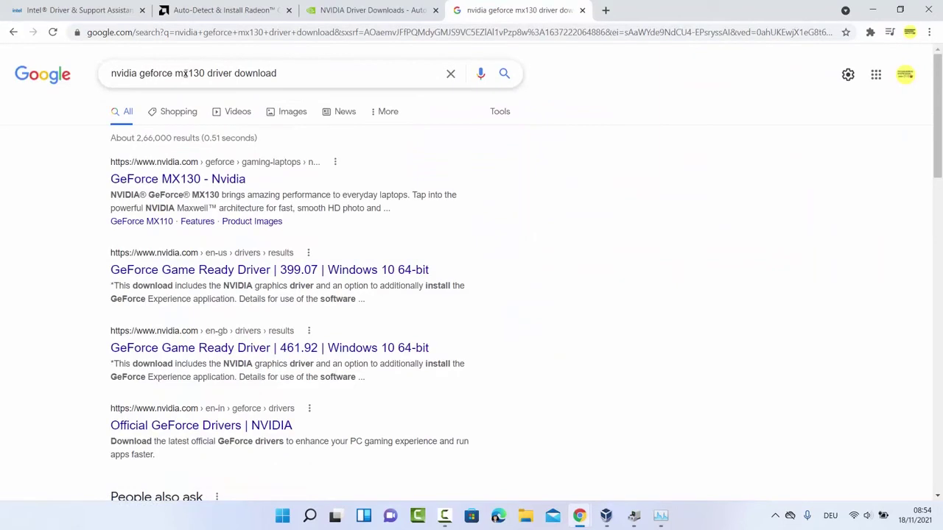
pyautogui.moveTo(205, 73); pyautogui.dragTo(110, 73)
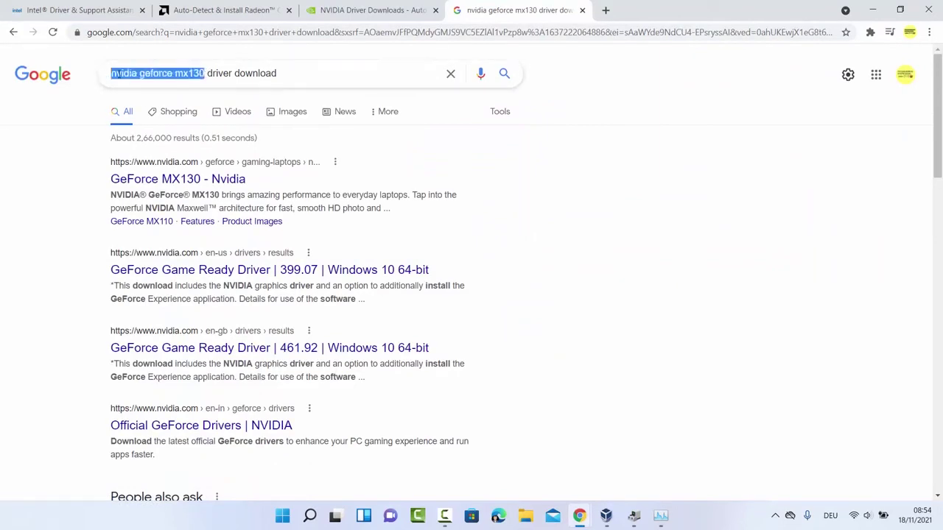
pyautogui.click(207, 74)
pyautogui.moveTo(208, 73); pyautogui.dragTo(277, 74)
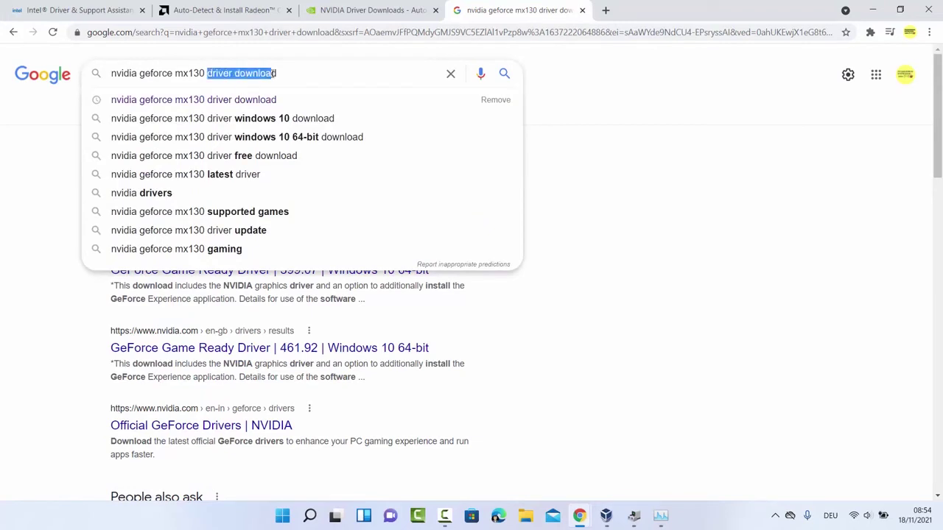
pyautogui.click(666, 151)
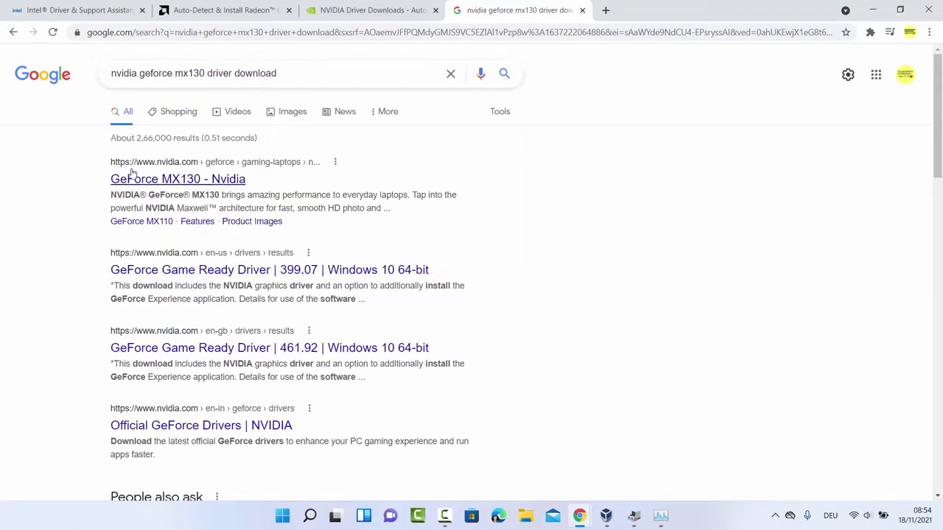
# Open the "GeForce MX130 - Nvidia" search result in a new tab and go to its GeForce drivers page
pyautogui.middleClick(185, 183)
pyautogui.click(625, 10)
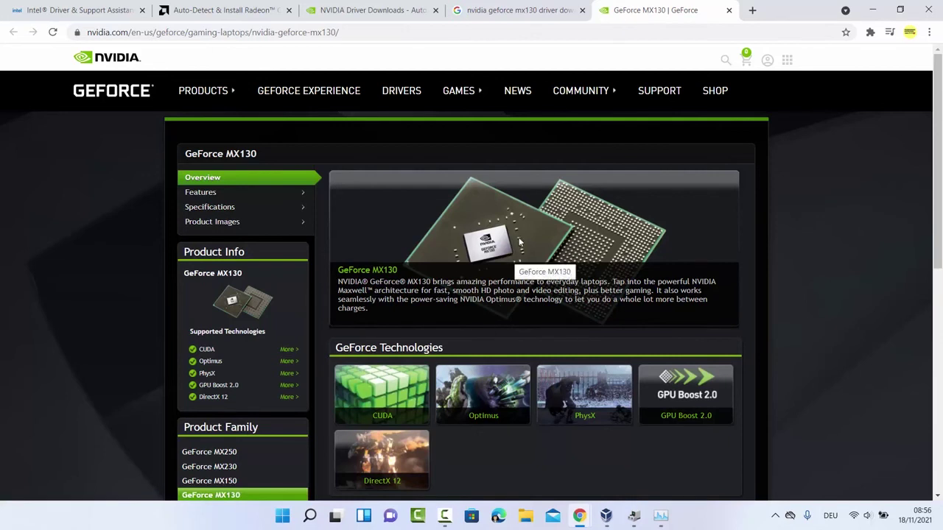
pyautogui.click(396, 96)
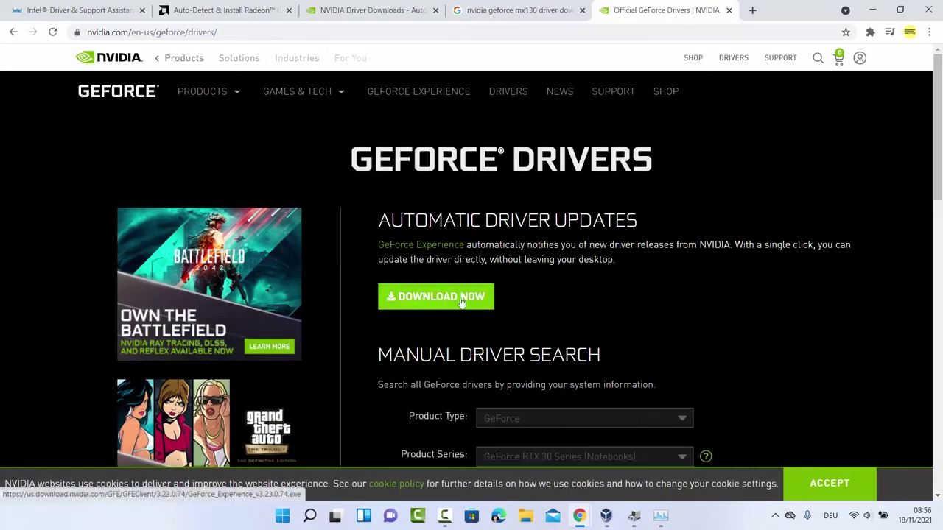
# In the manual driver search, set the product type to GeForce and the product series to GeForce MX100 Series (Notebook)
pyautogui.scroll(-2, 583, 276)
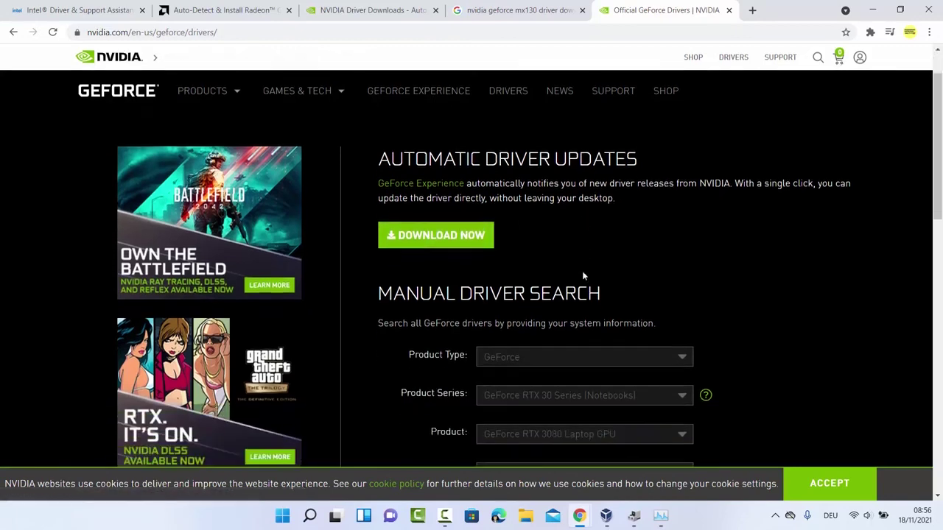
pyautogui.click(556, 296)
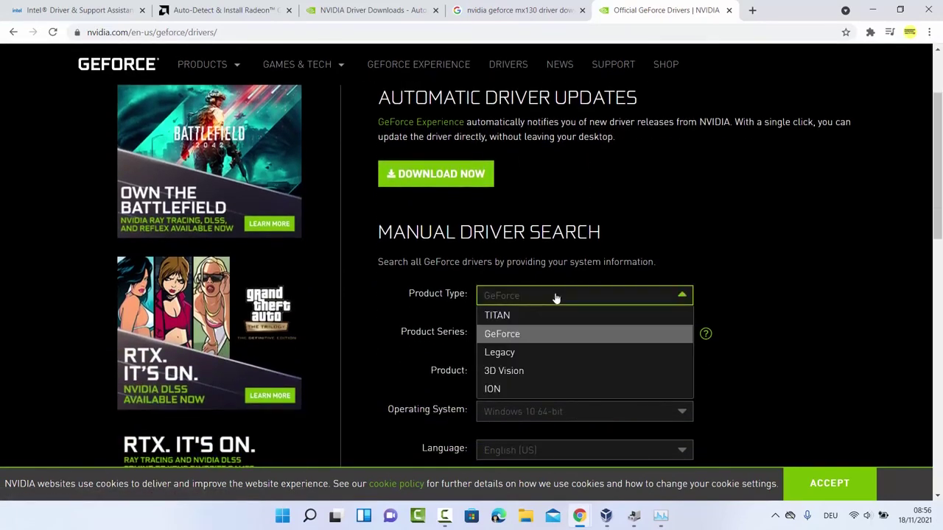
pyautogui.click(545, 334)
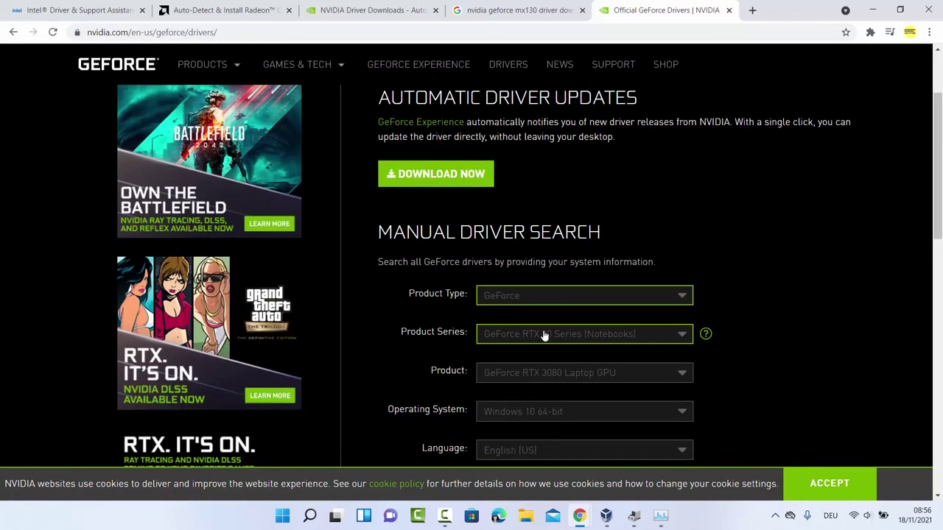
pyautogui.click(543, 335)
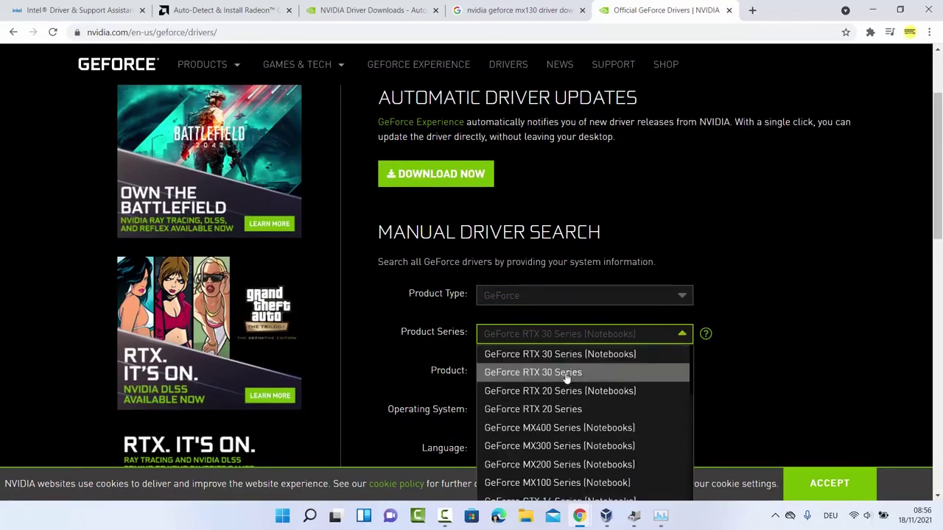
pyautogui.scroll(-1, 566, 377)
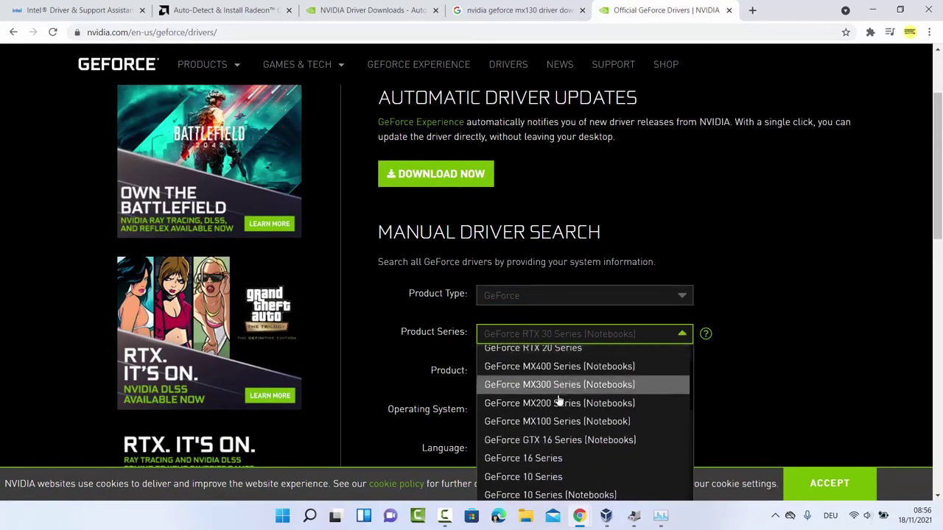
pyautogui.click(555, 421)
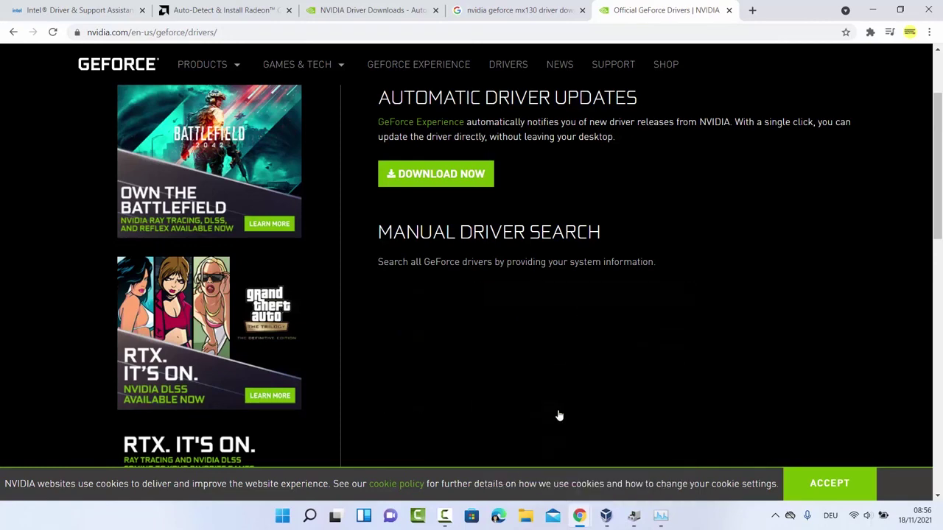
# Set the product to GeForce MX130 and the operating system to Windows 11 in the manual driver search
pyautogui.scroll(-1, 411, 325)
pyautogui.click(516, 322)
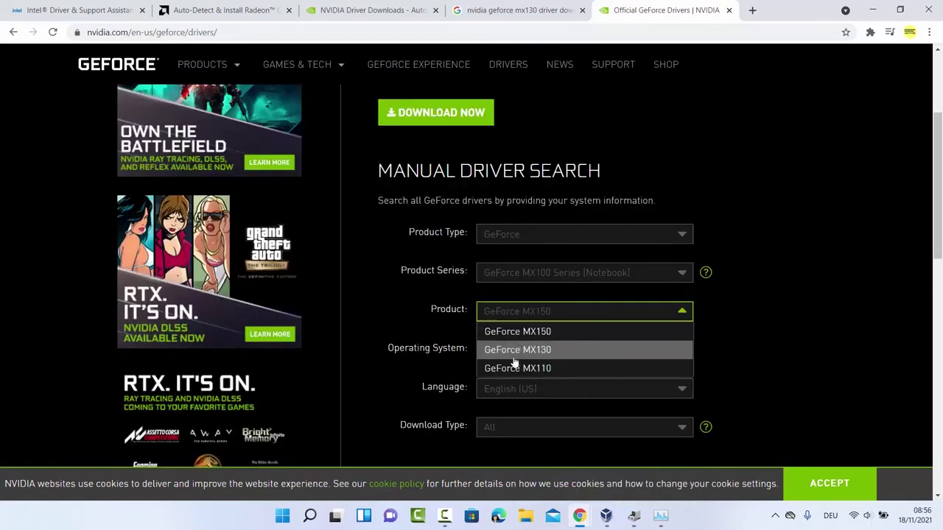
pyautogui.click(545, 359)
pyautogui.click(544, 361)
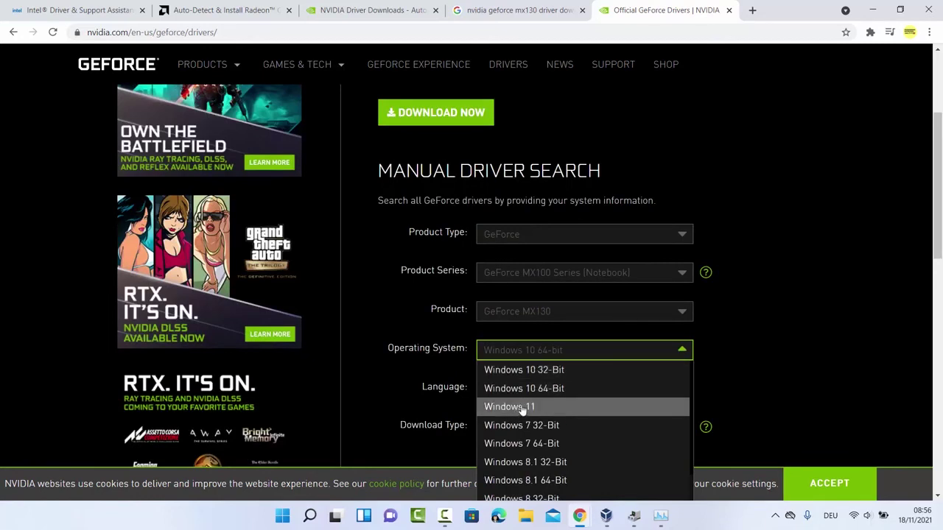
pyautogui.click(516, 407)
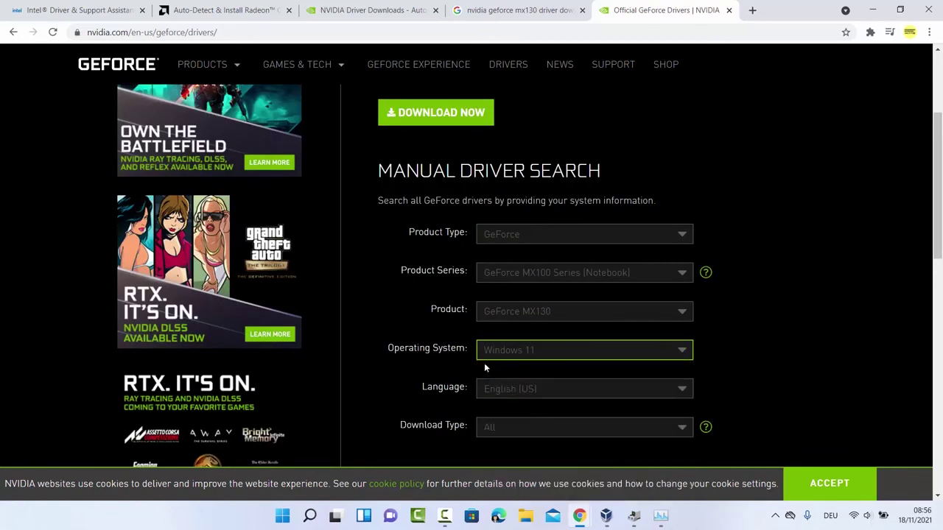
# Keep the download type at All, run the driver search and accept the site's cookies
pyautogui.scroll(-1, 525, 348)
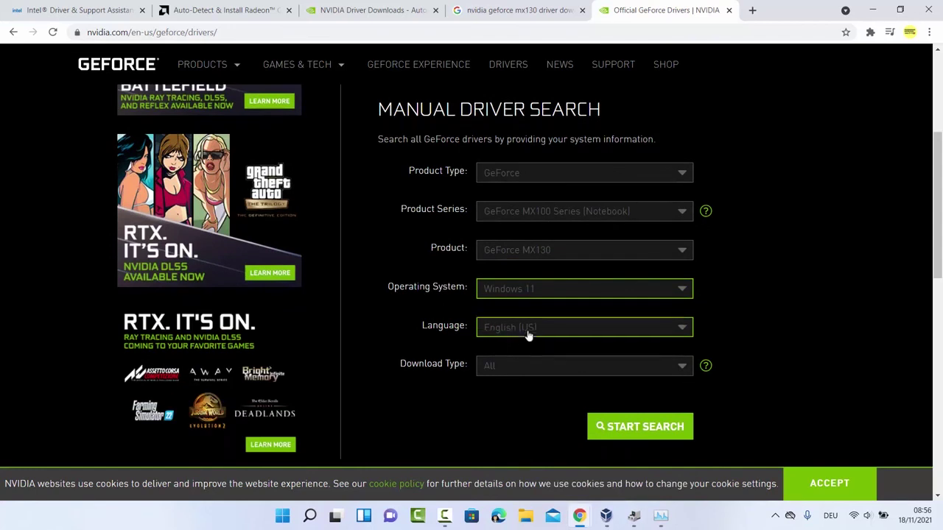
pyautogui.click(499, 369)
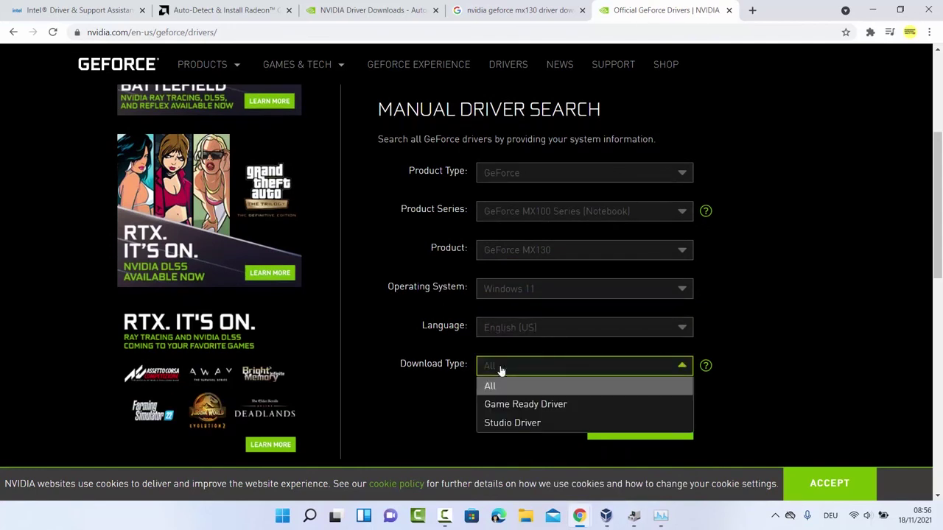
pyautogui.click(504, 388)
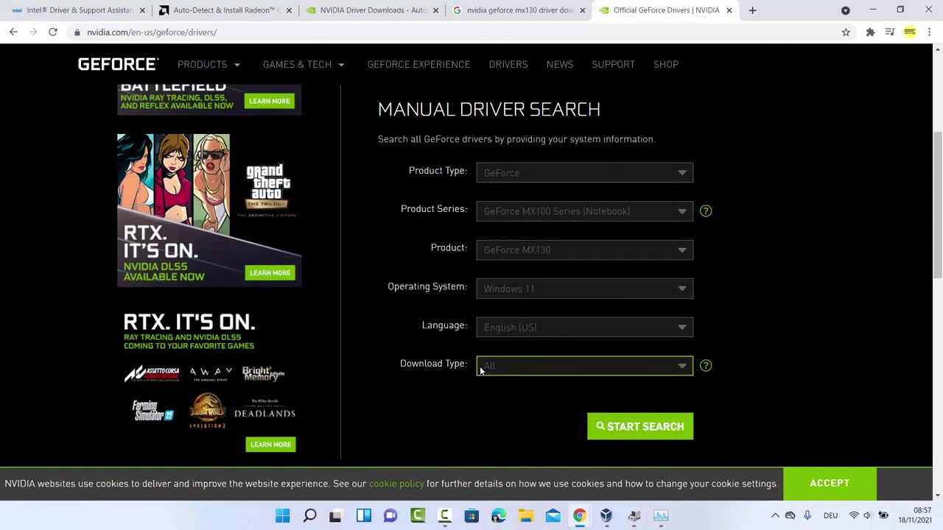
pyautogui.click(611, 427)
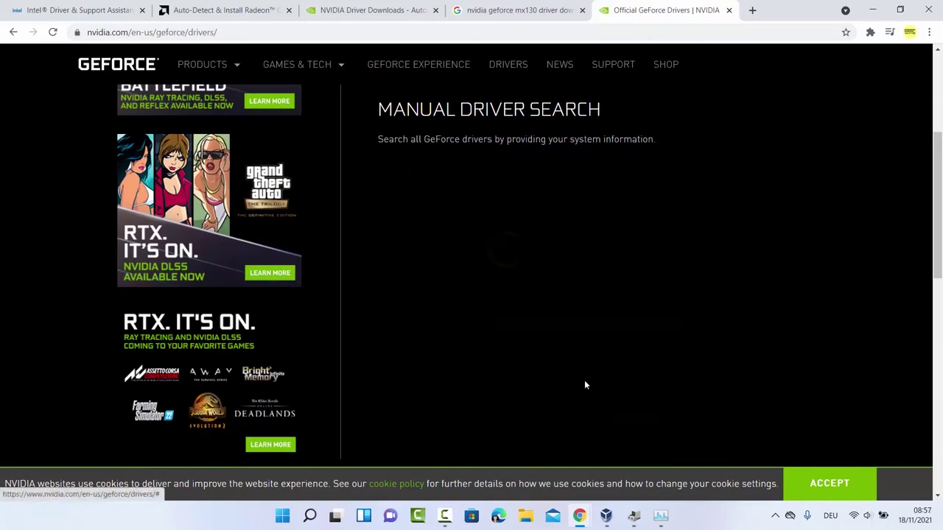
pyautogui.click(828, 484)
pyautogui.scroll(-3, 779, 405)
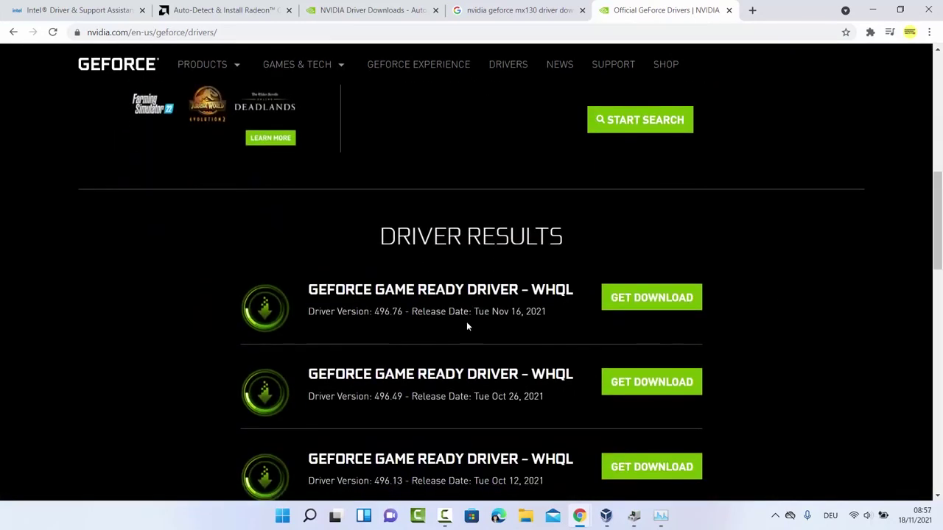
# Compare the newest listed driver's version and release date with the driver date in the NVIDIA GeForce MX130 properties in Device Manager
pyautogui.moveTo(308, 312); pyautogui.dragTo(457, 311)
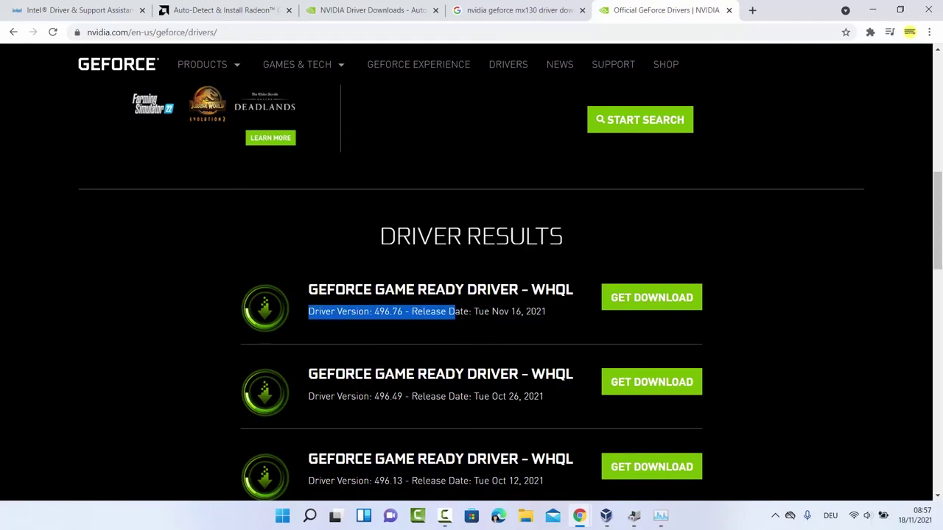
pyautogui.moveTo(491, 312); pyautogui.dragTo(523, 311)
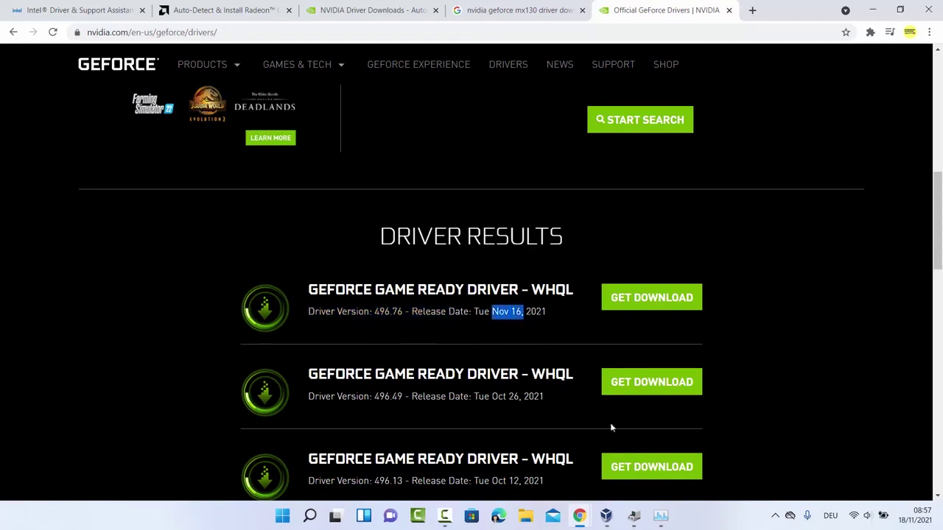
pyautogui.hotkey('alt', 'Tab')
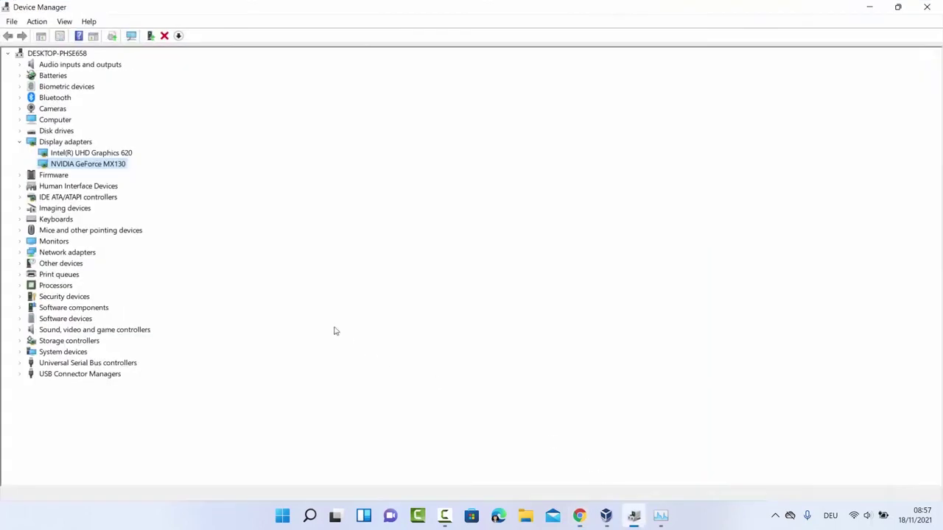
pyautogui.rightClick(111, 170)
pyautogui.click(140, 240)
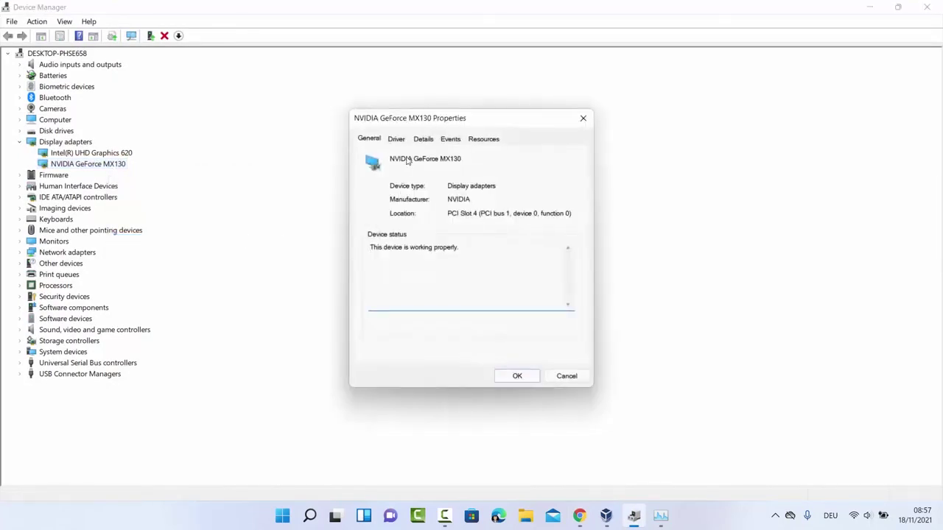
pyautogui.hotkey('ctrl', 'Tab')
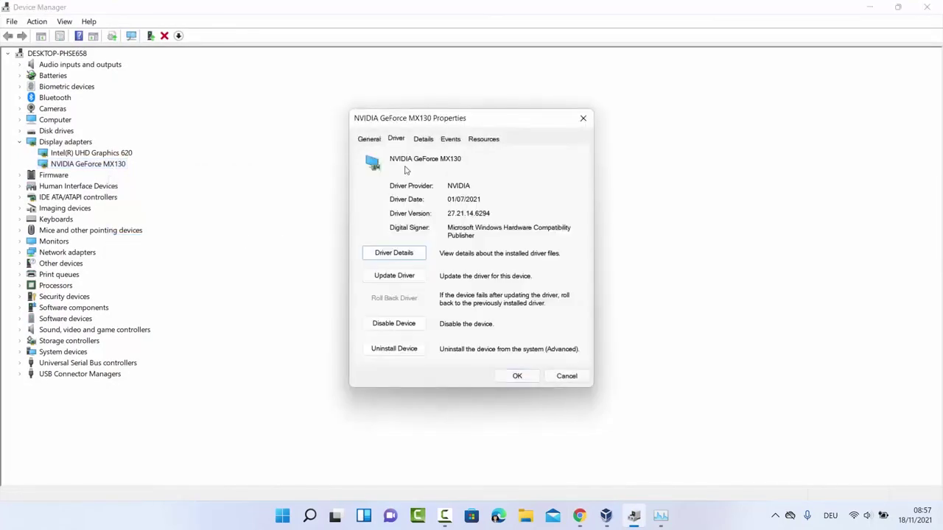
pyautogui.doubleClick(469, 199)
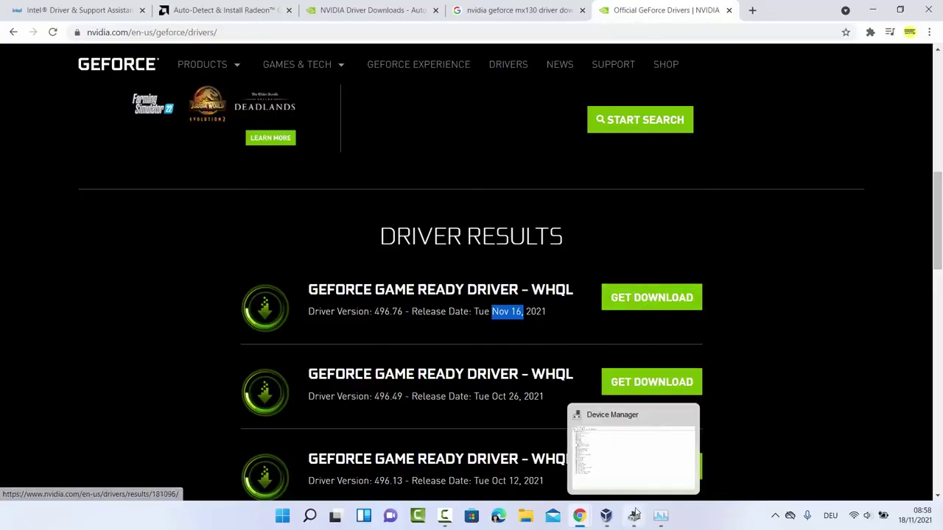
# Switch to Device Manager, start a manual driver update for the NVIDIA GeForce MX130, and open then cancel the driver folder selection
pyautogui.click(634, 516)
pyautogui.rightClick(121, 165)
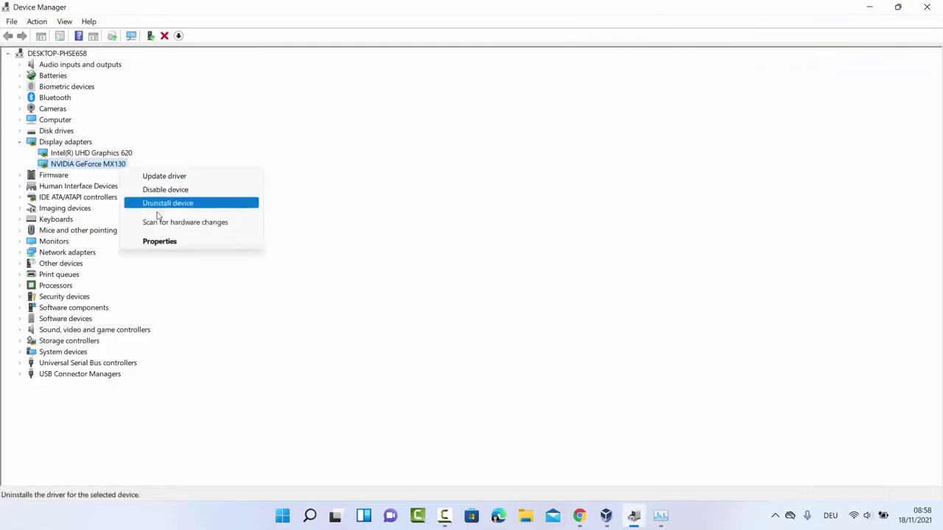
pyautogui.click(162, 176)
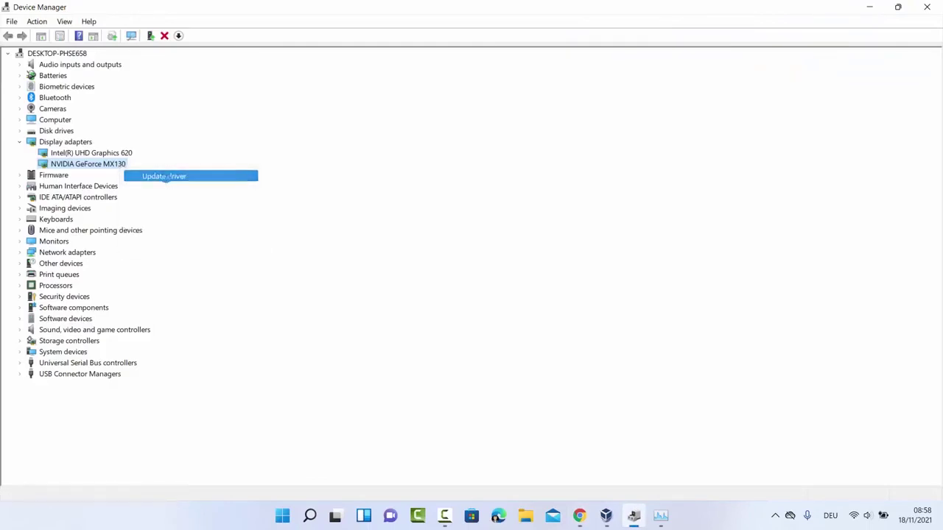
pyautogui.click(389, 285)
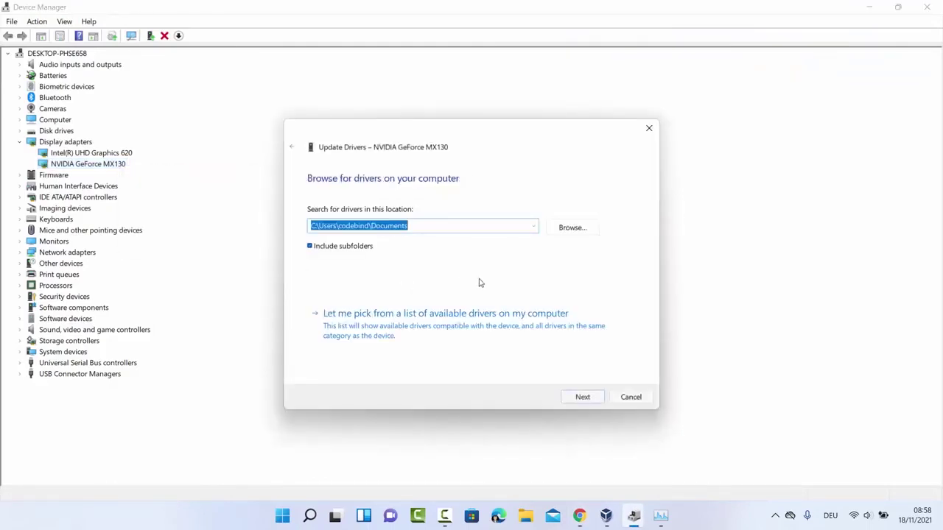
pyautogui.click(571, 228)
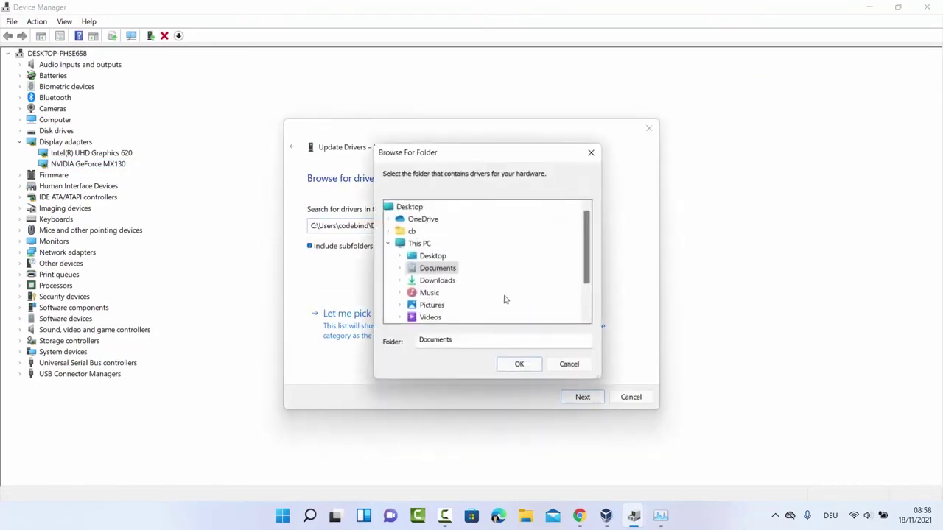
pyautogui.click(568, 364)
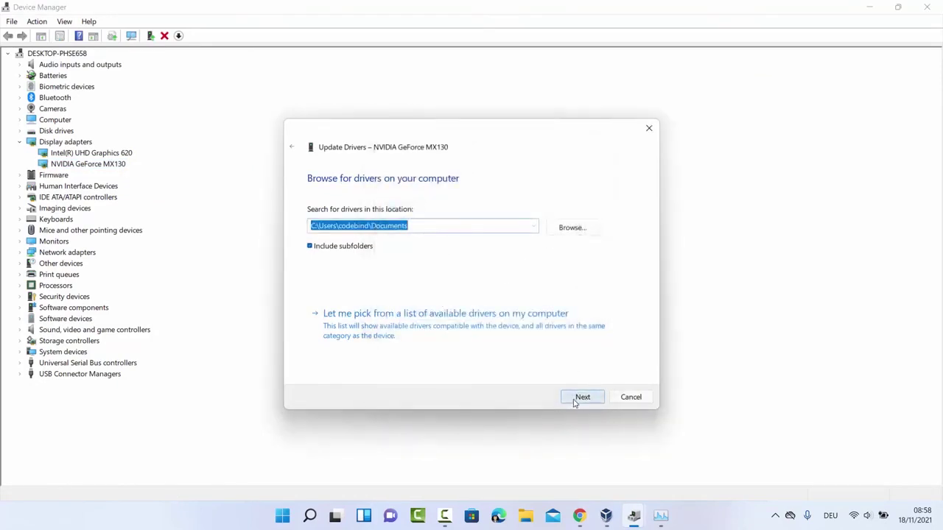